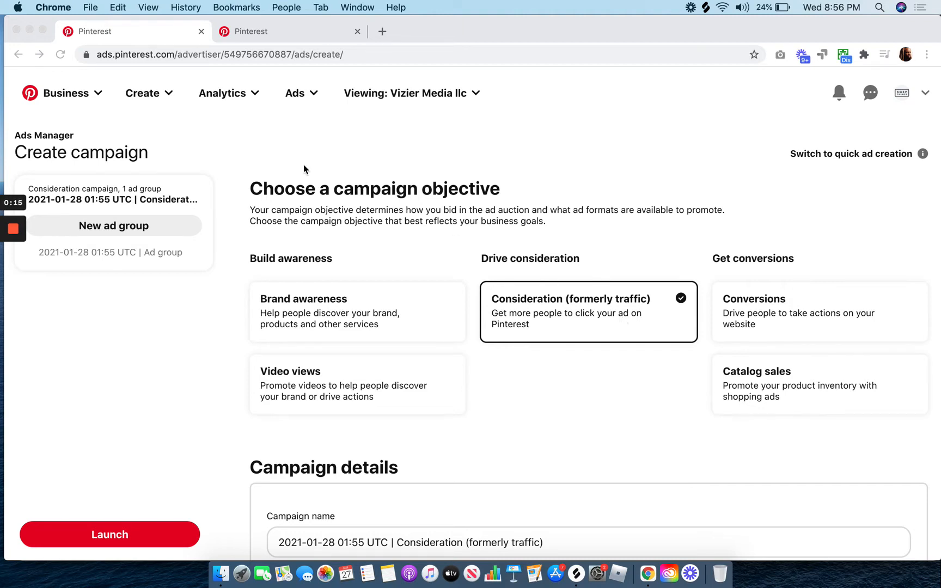
click(310, 92)
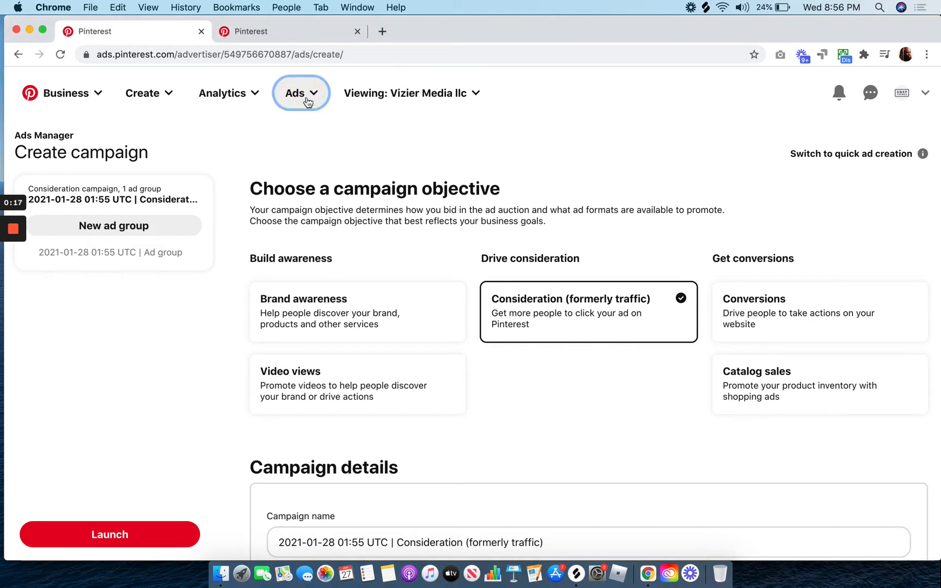
click(415, 186)
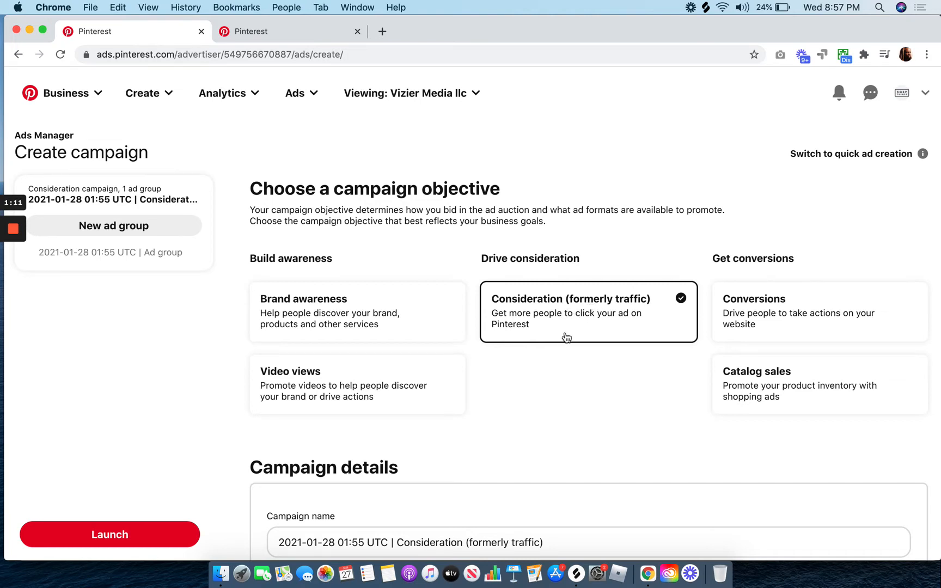
scroll(529, 400, down, 3)
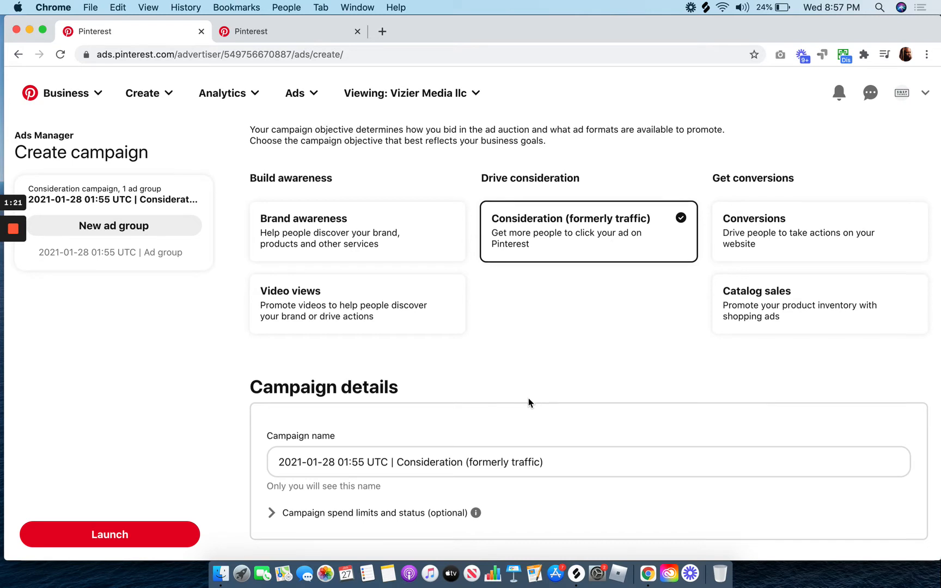
scroll(528, 402, down, 3)
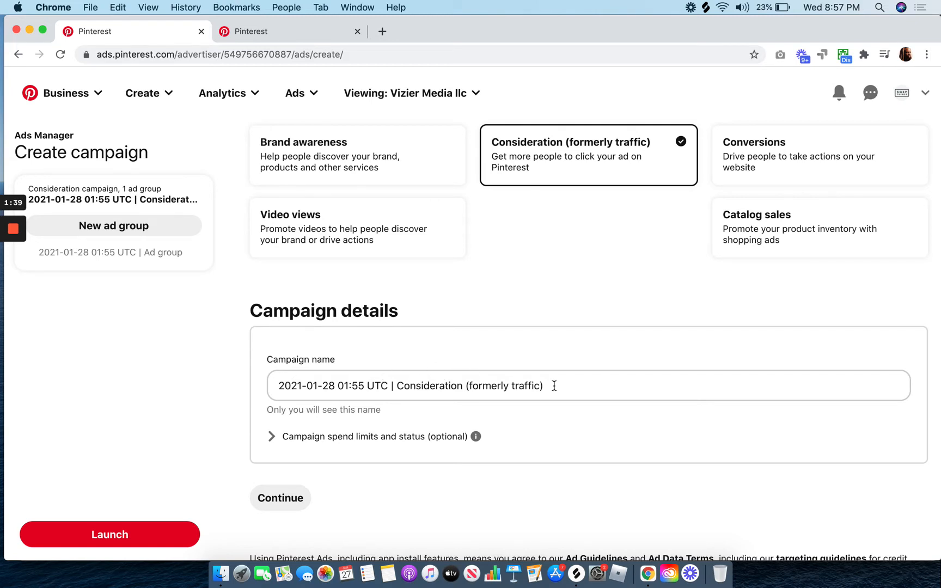
click(401, 387)
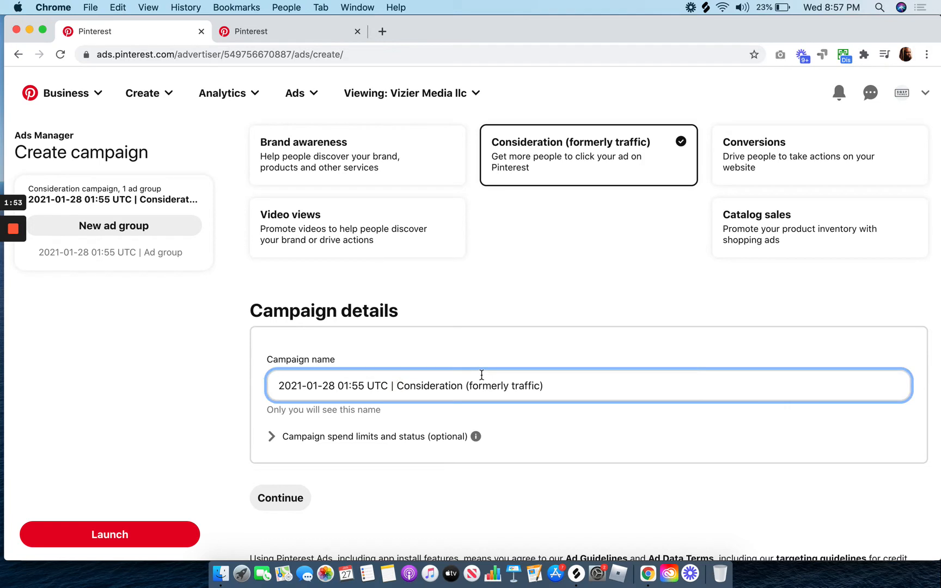
text(Bath )
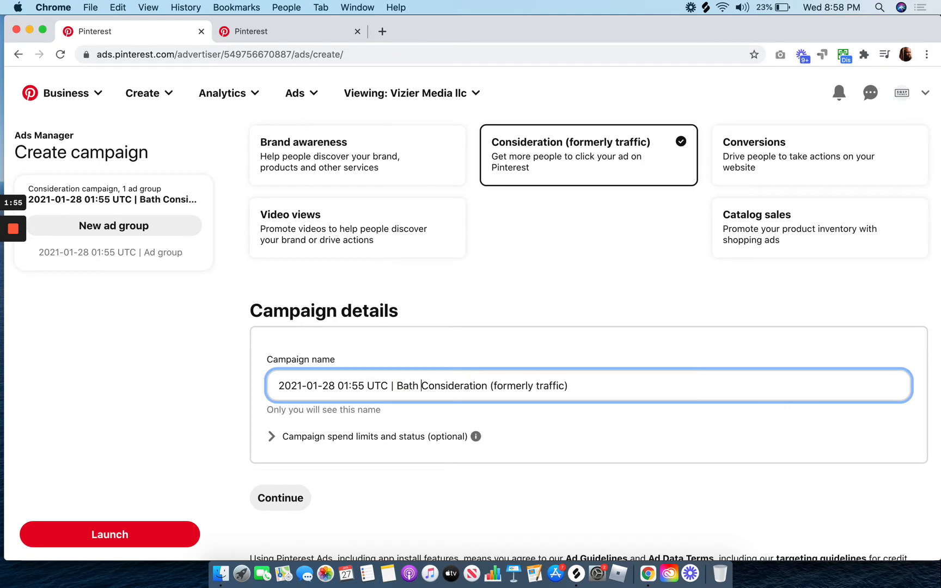
text(Bomb)
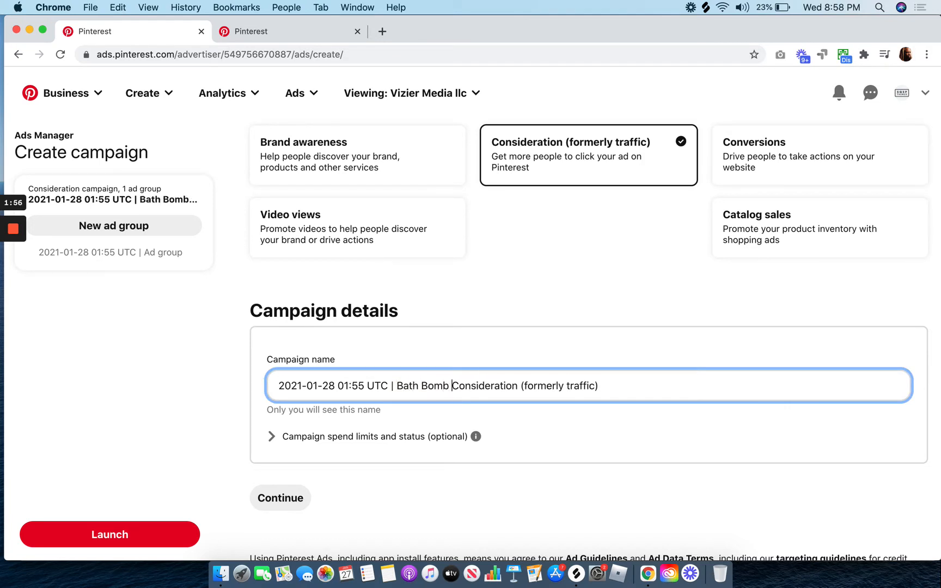
click(517, 386)
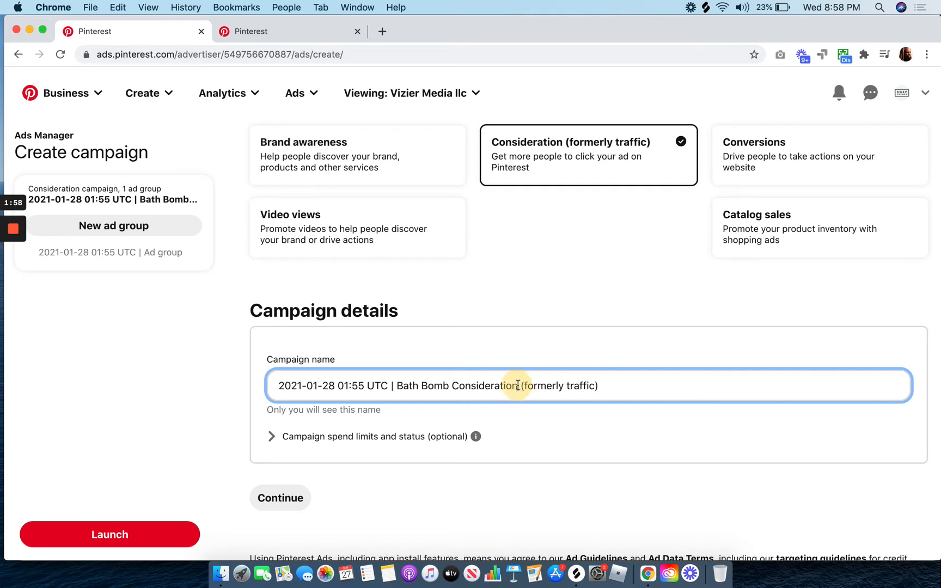
text(1)
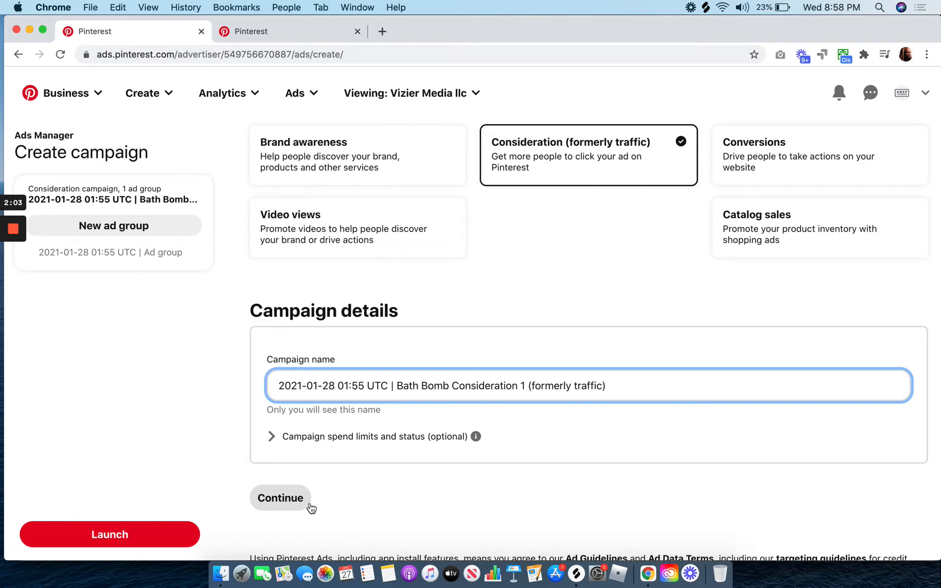
click(269, 497)
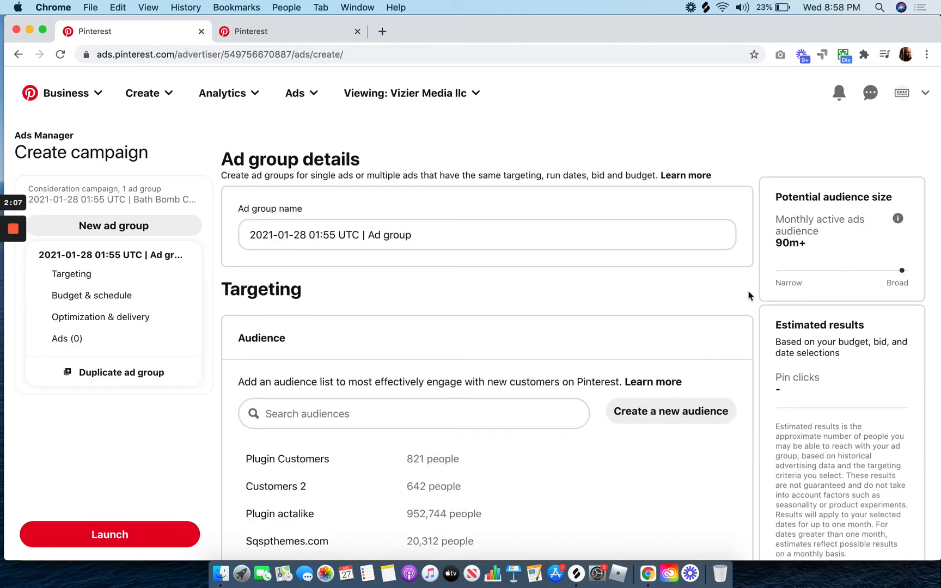
Step: Target the ad group at the Bath Soak interest within Beauty, Bath and Body Care, Bath
scroll(748, 295, down, 2)
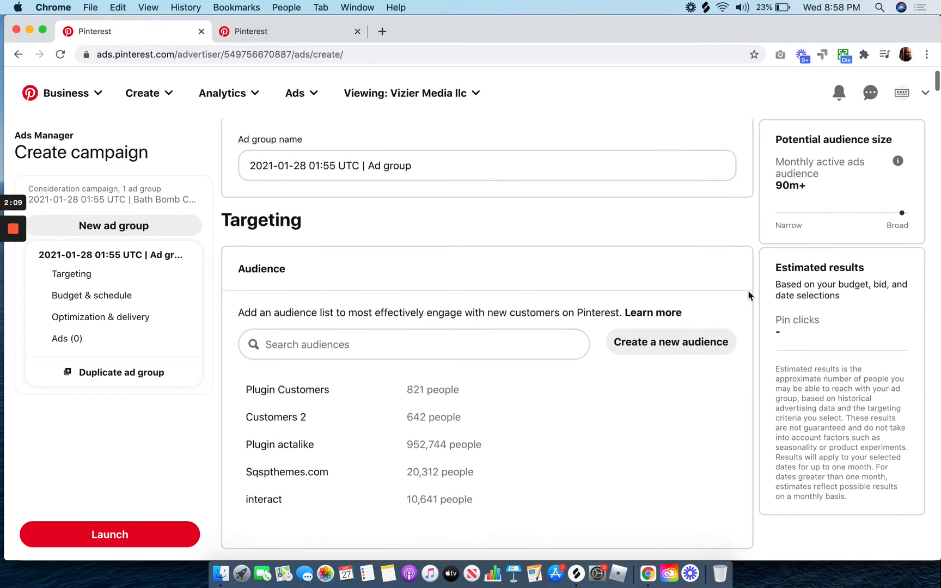
scroll(748, 296, up, 2)
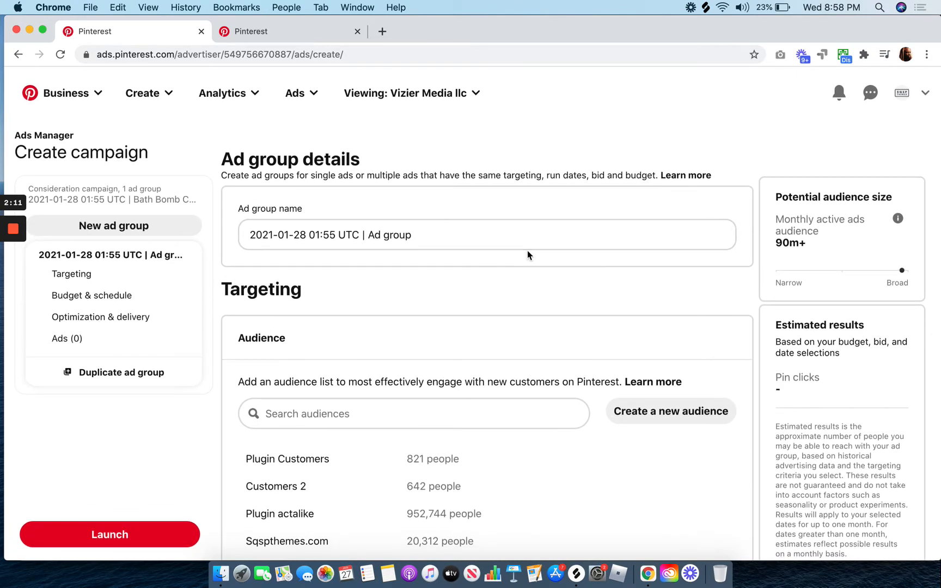
scroll(710, 307, down, 15)
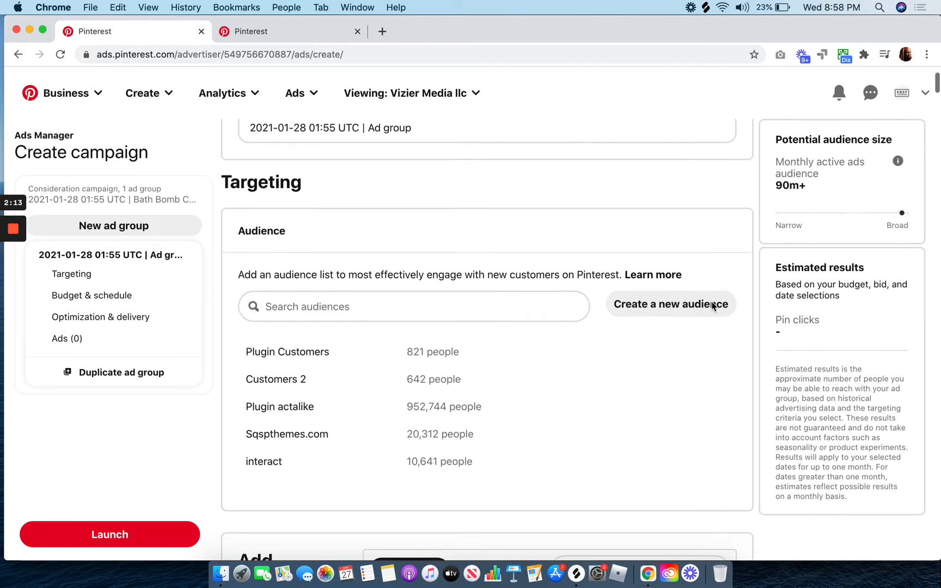
scroll(712, 306, down, 8)
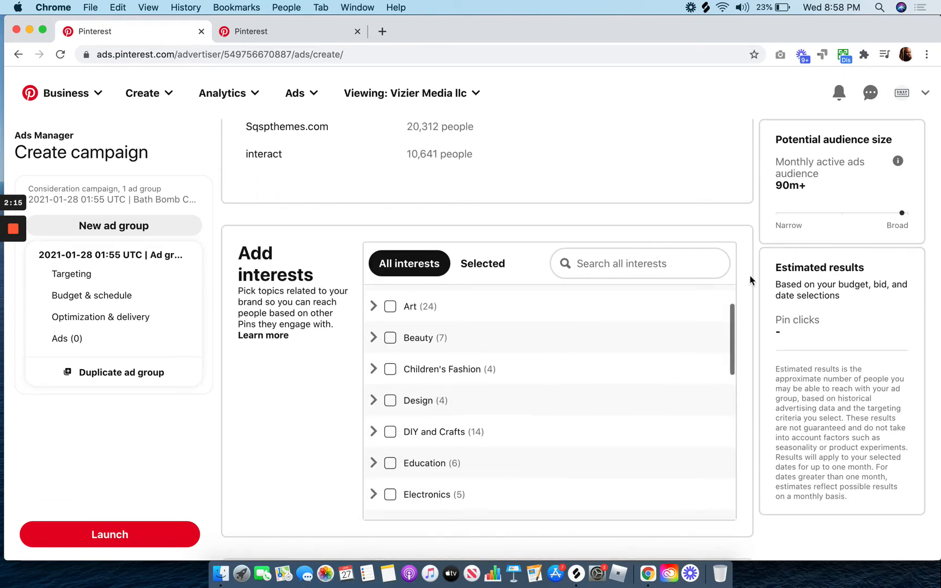
scroll(754, 280, down, 2)
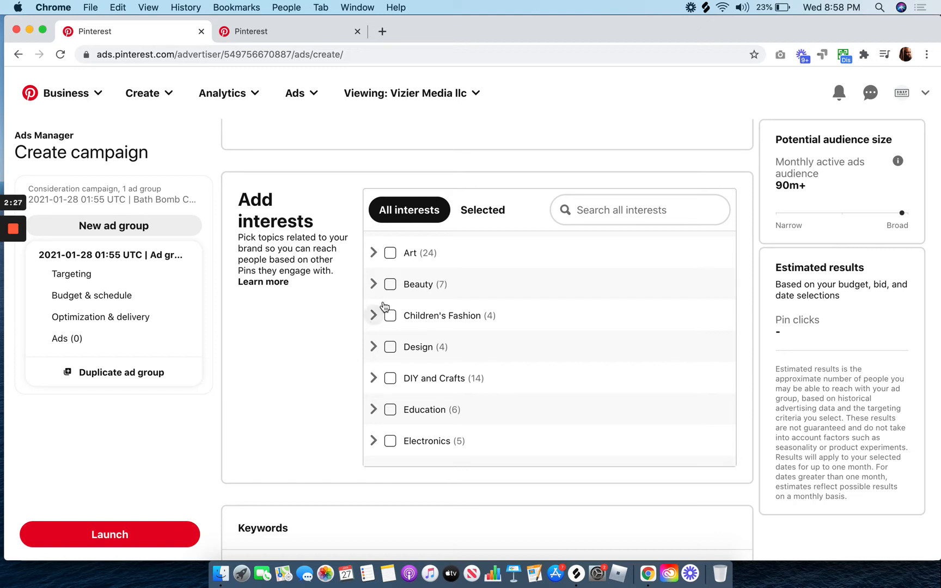
click(373, 283)
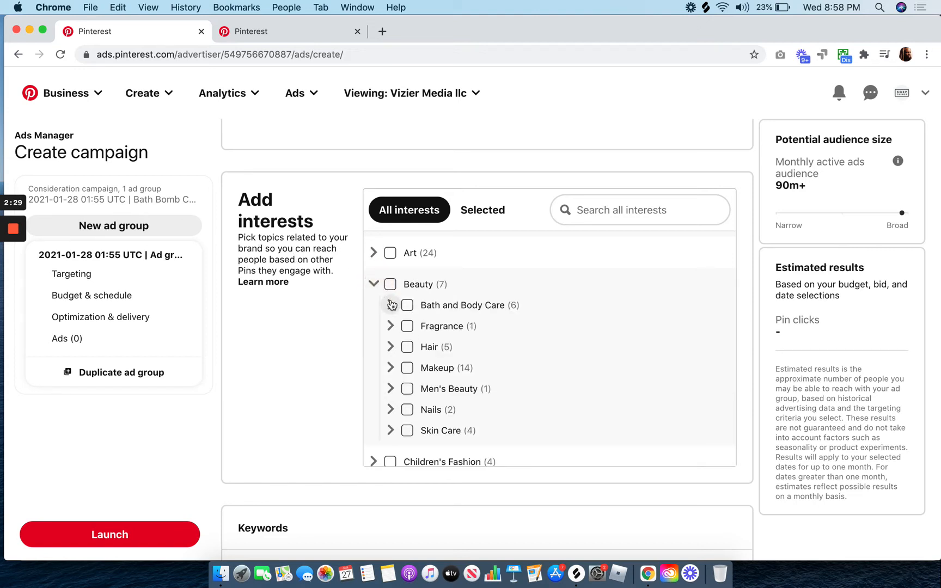
click(390, 284)
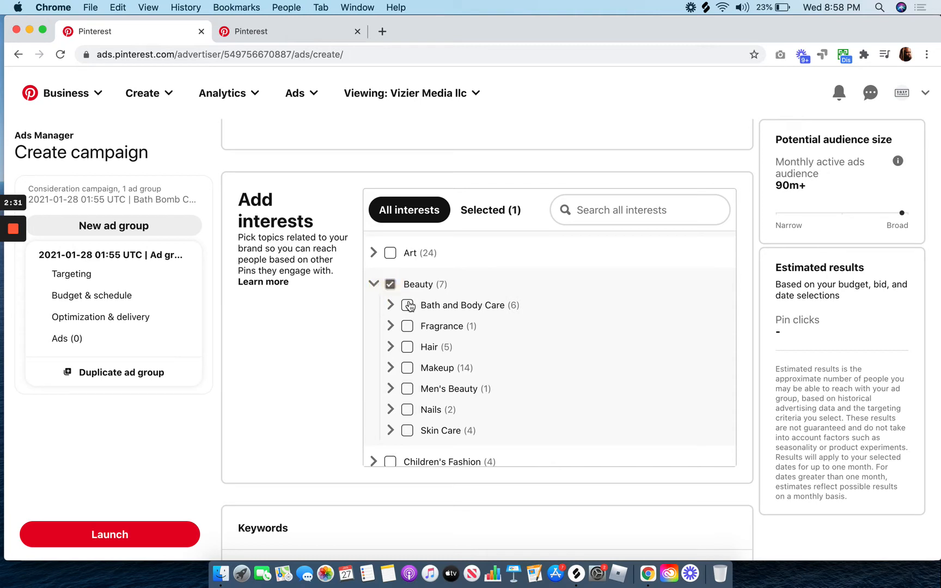
click(408, 305)
click(390, 305)
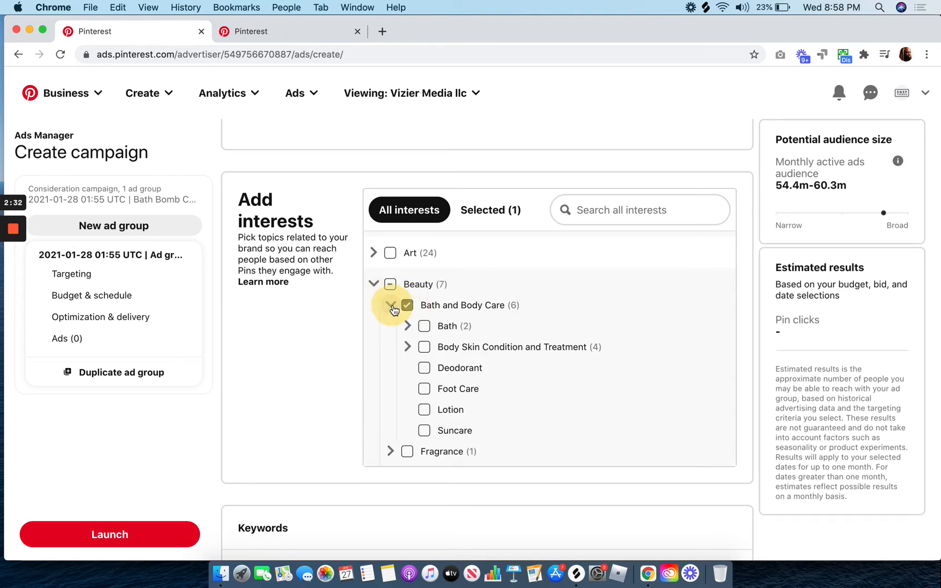
click(424, 327)
click(407, 326)
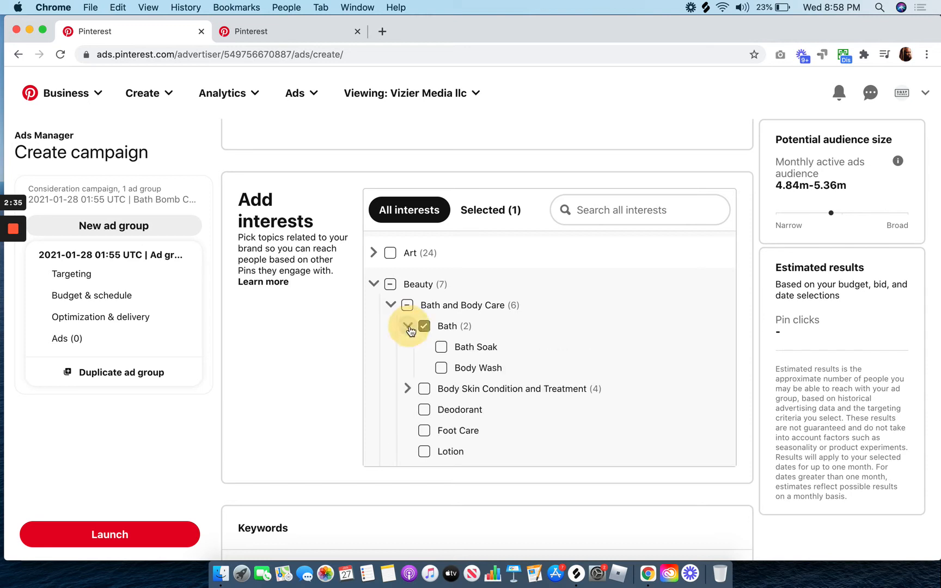
click(441, 347)
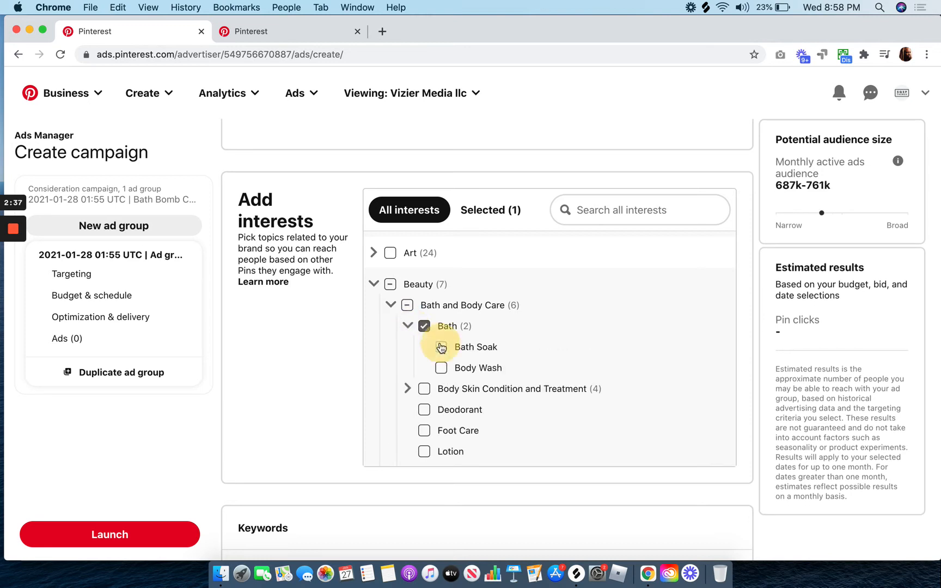
Step: Look up related keywords for "bath bom" and add "how to make bath boms" and "bath boms diy recipes" to the ad group's keywords
scroll(539, 351, down, 5)
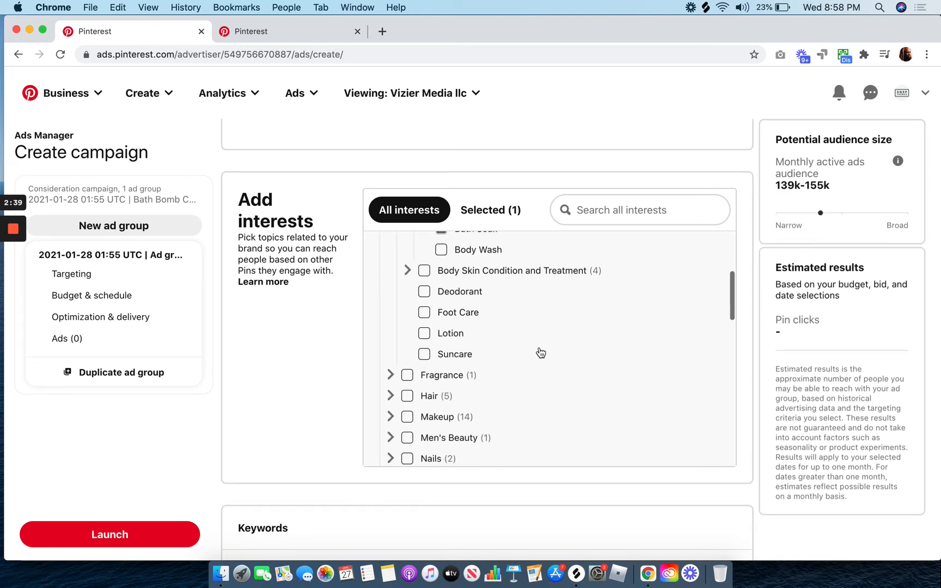
scroll(541, 353, down, 6)
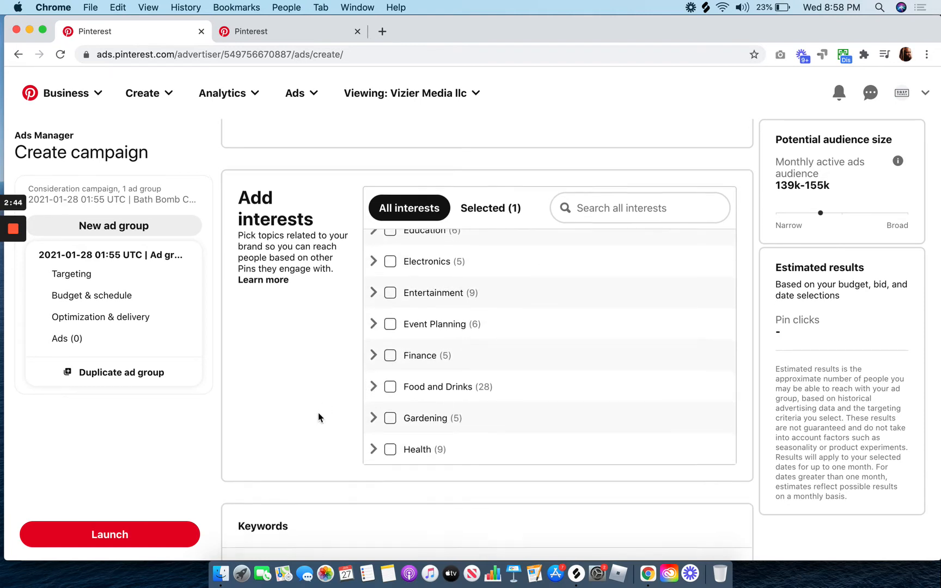
scroll(318, 413, down, 3)
scroll(319, 417, down, 8)
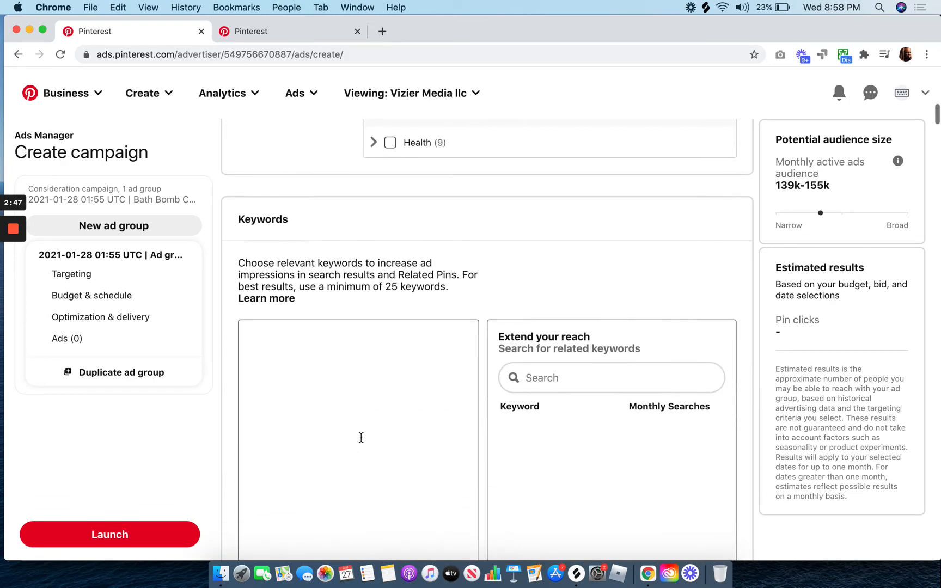
scroll(313, 278, down, 2)
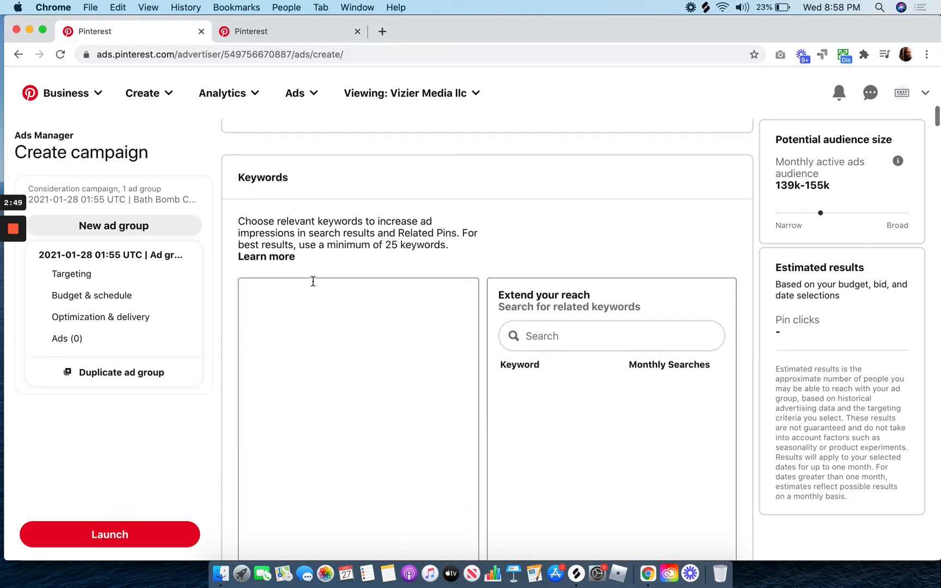
click(542, 334)
text(bath)
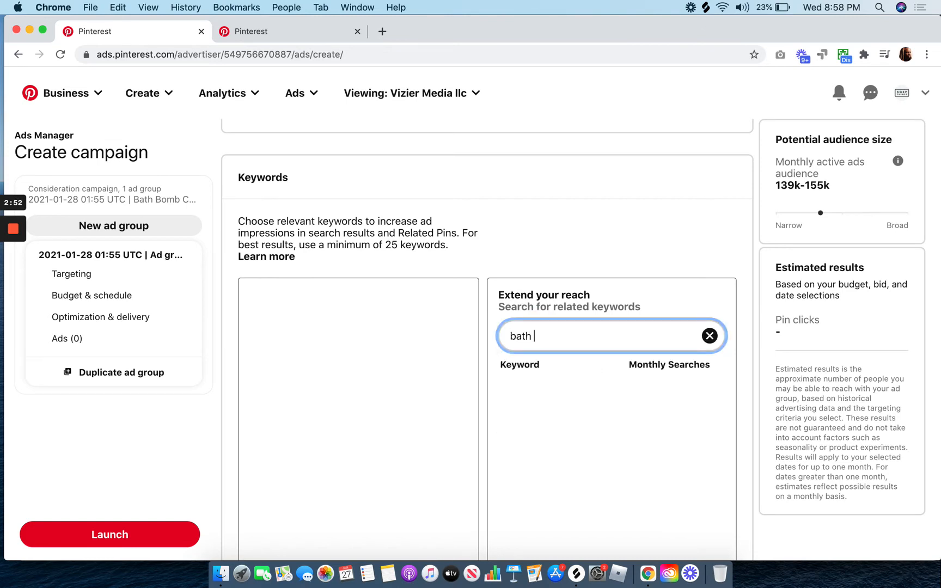
text( bom)
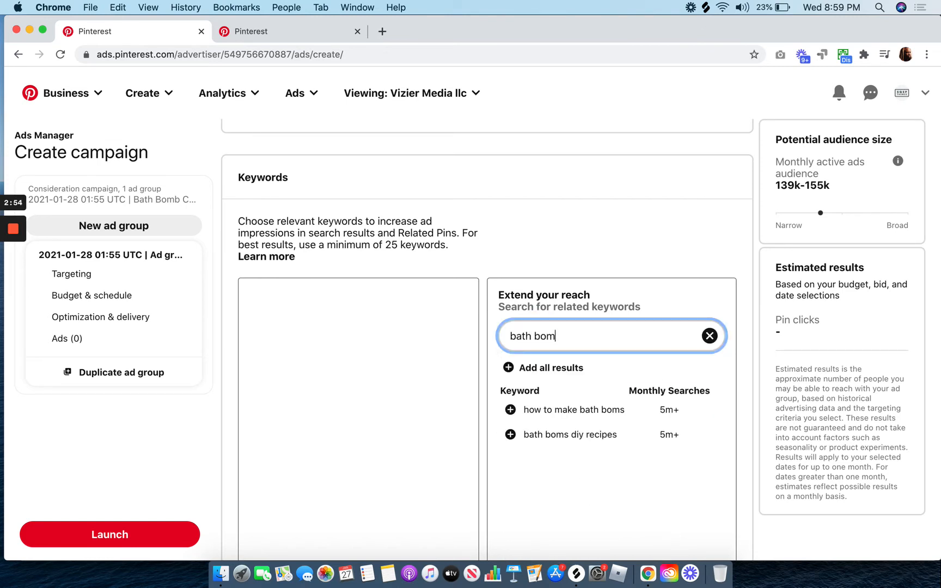
text(b)
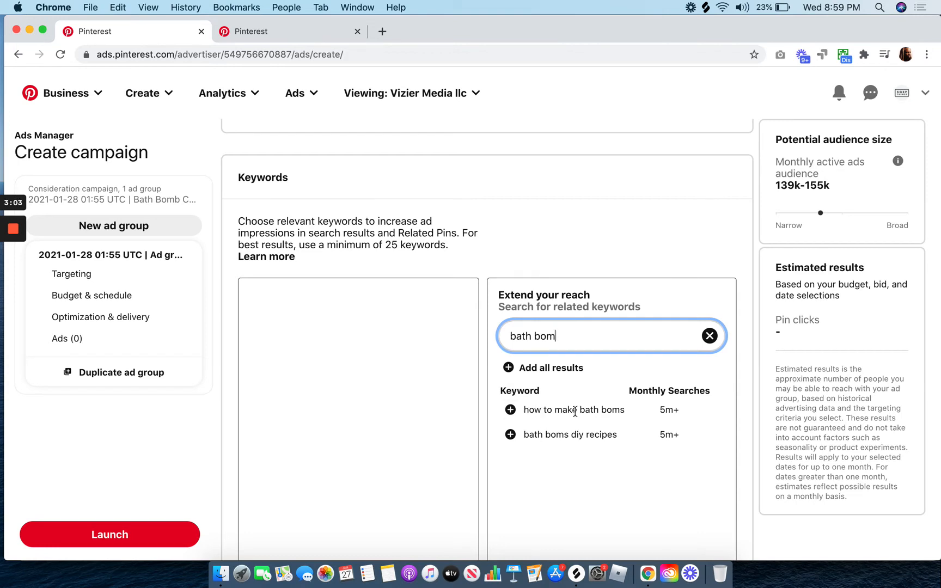
click(511, 411)
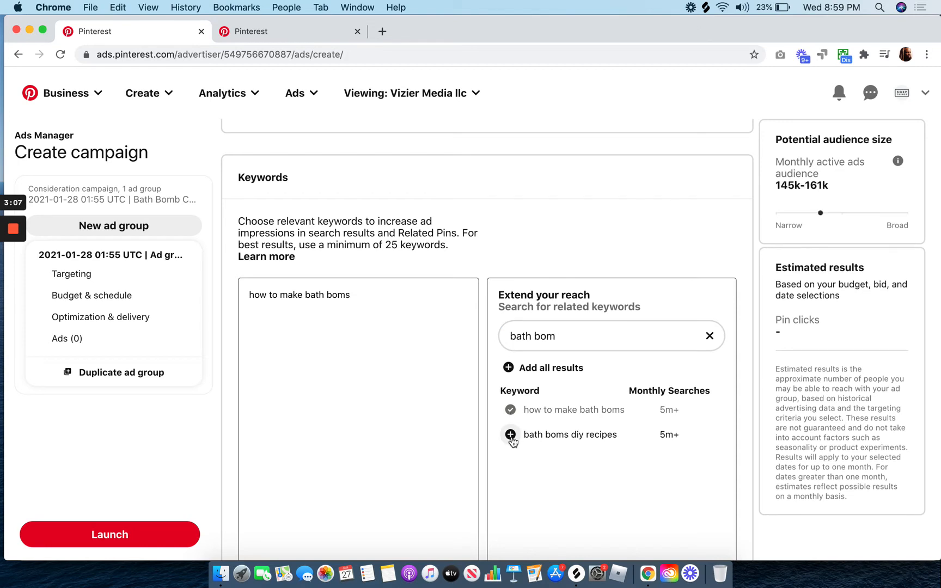
click(510, 434)
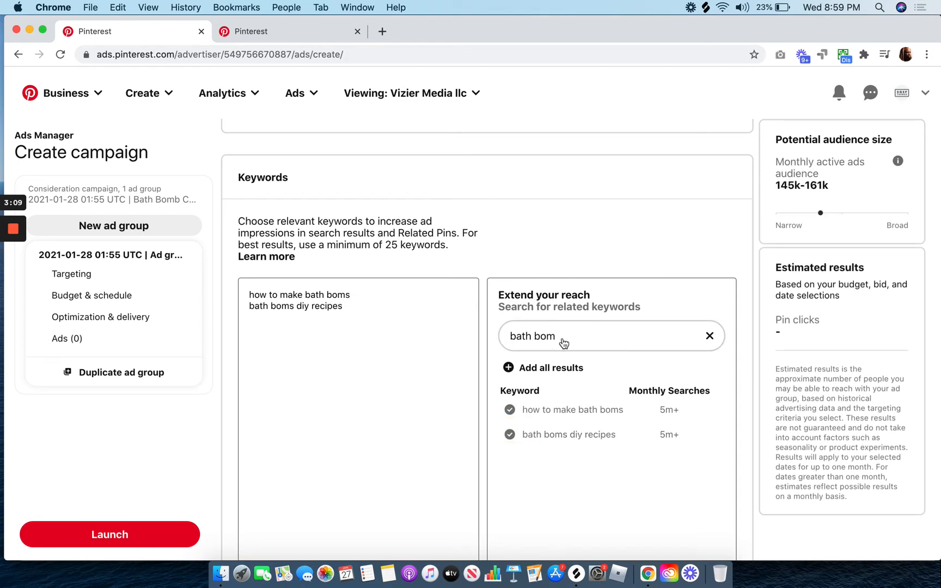
click(708, 335)
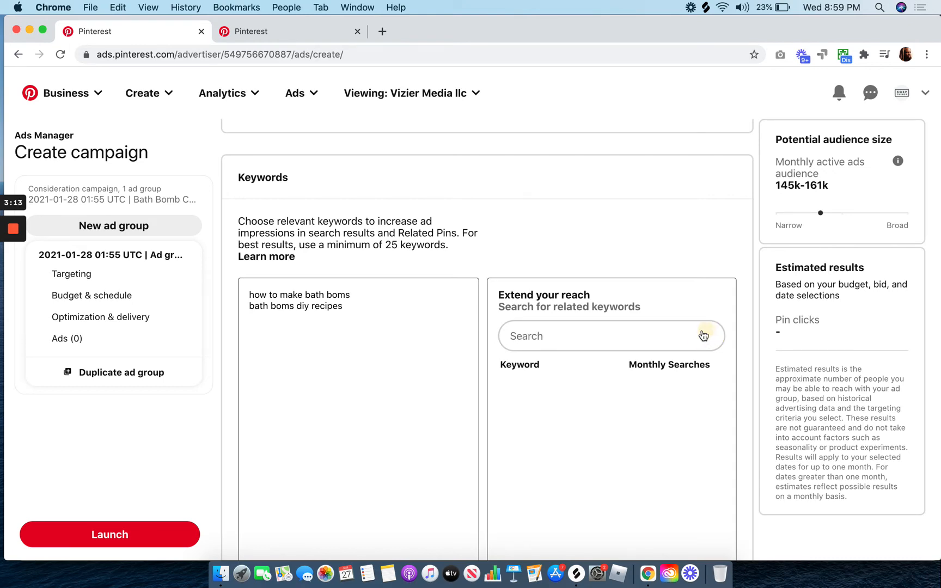
Step: In the Pinterest pin search, copy the suggested phrase "bath bombs for sensitive skin" and clear the search text
click(259, 35)
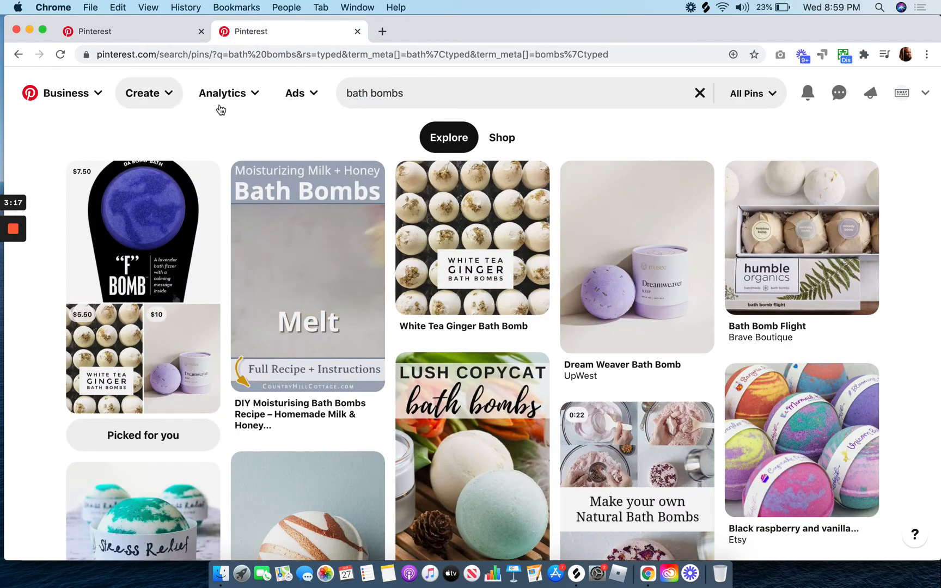
click(418, 94)
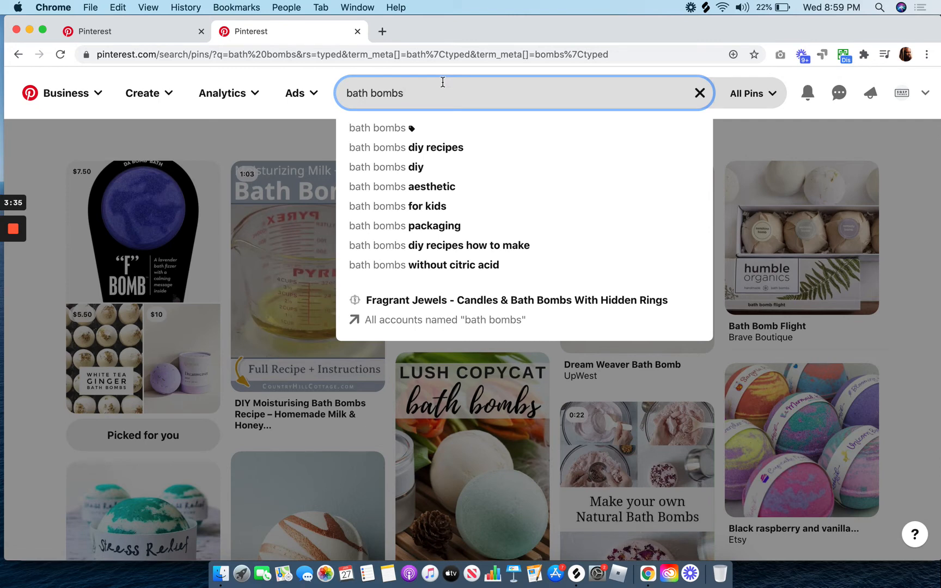
text(for)
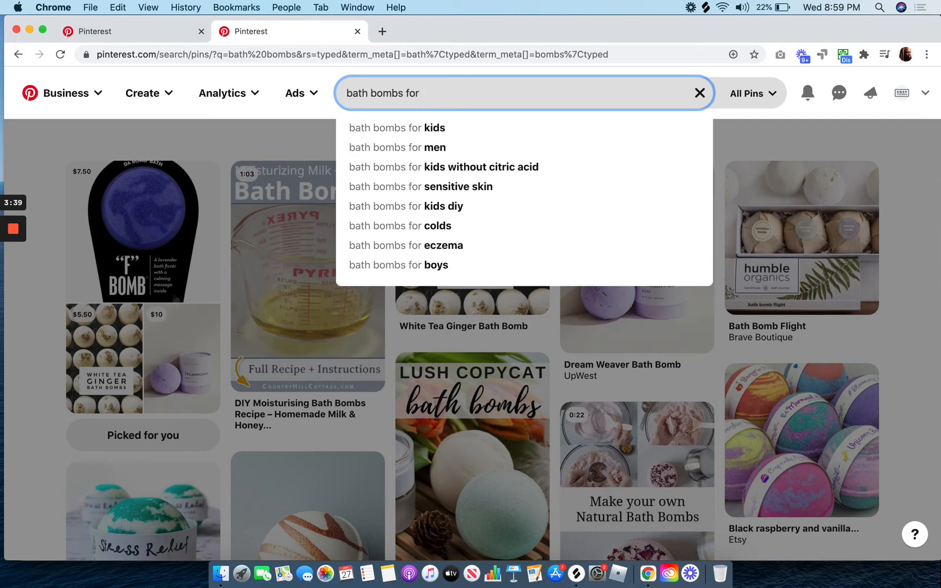
key(Down)
key(Down)
key(Down)
key(Down)
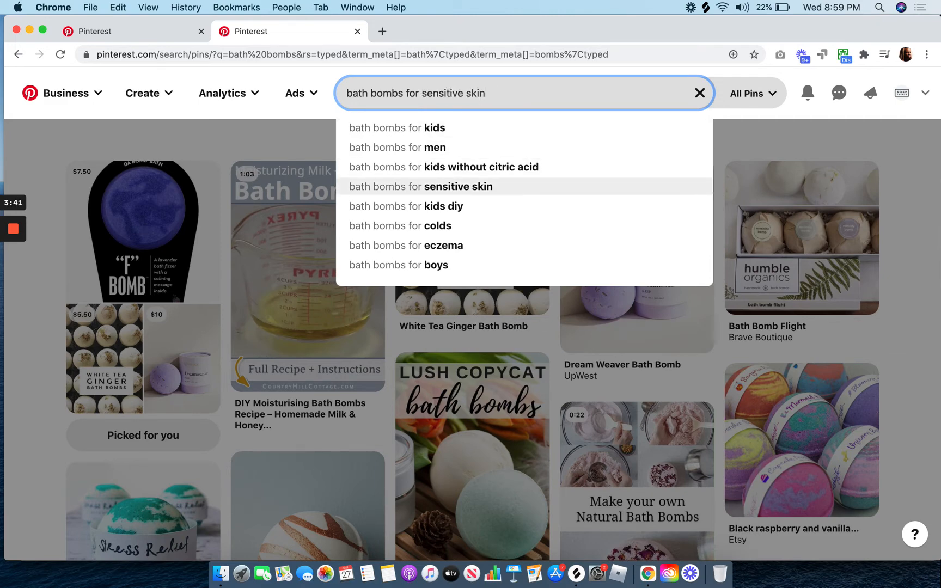
key(super+c)
key(BackSpace)
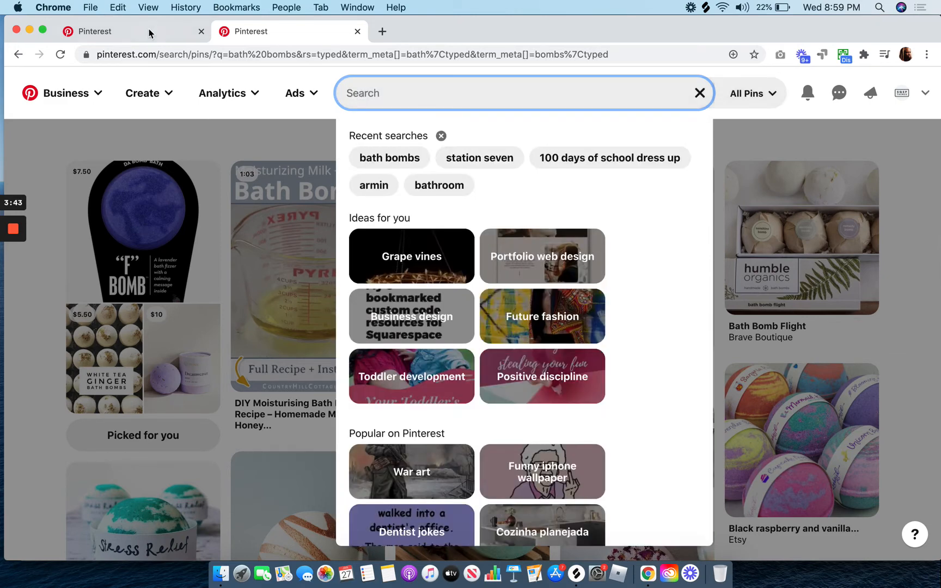
Step: Add the copied phrase "bath bombs for sensitive skin" to the ad group's keywords in the campaign setup
click(150, 35)
click(352, 359)
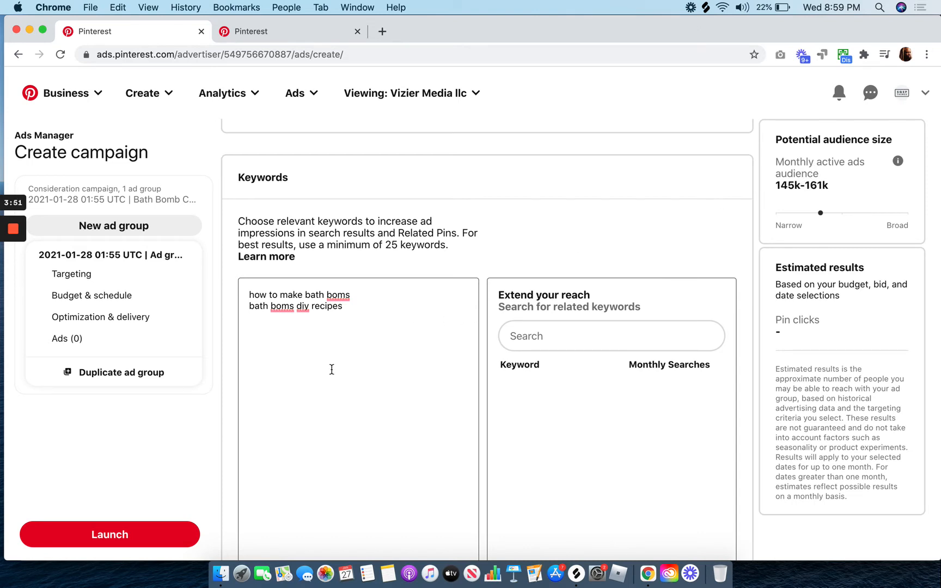
key(super+v)
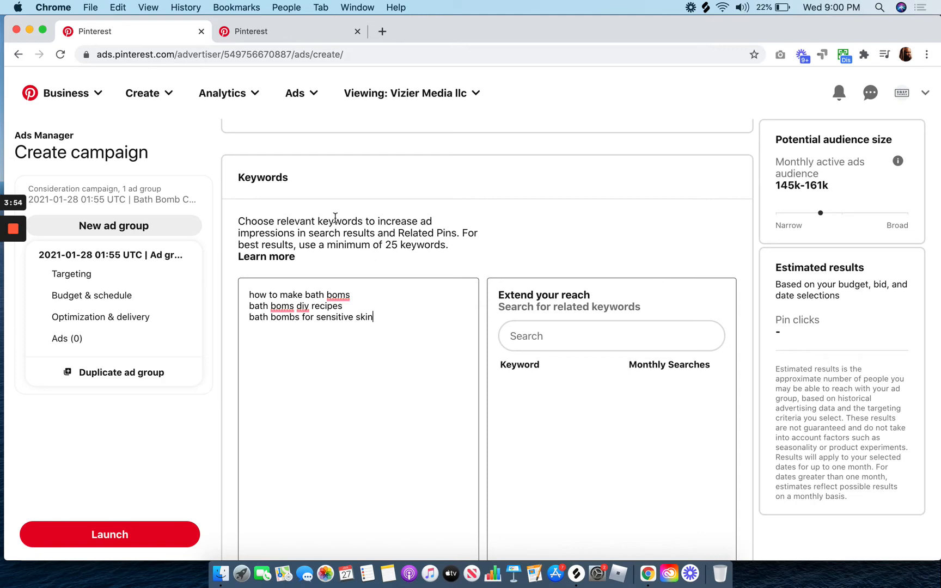
Step: In the Pinterest pin search, enter the suggested phrase "bath bombs diy" and cut it from the search text
click(309, 32)
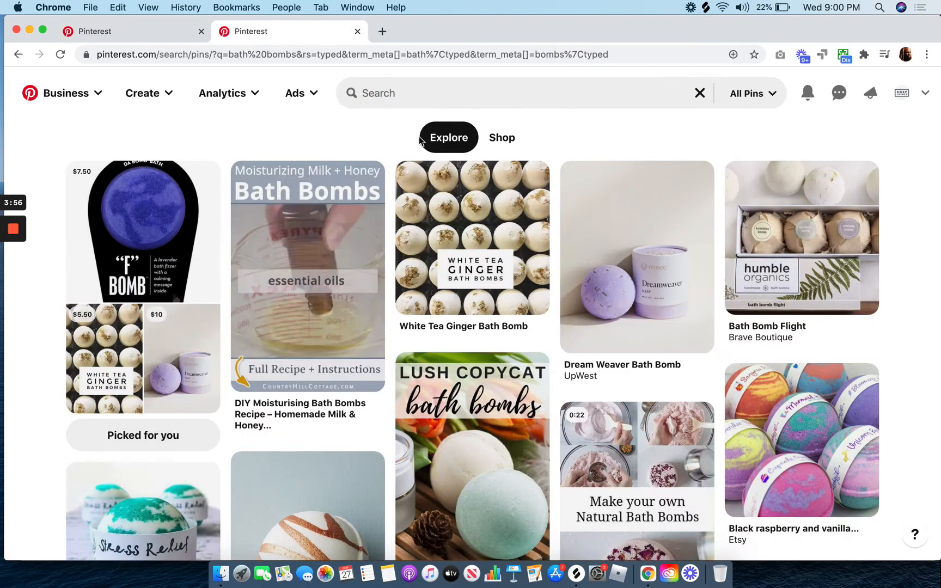
click(396, 101)
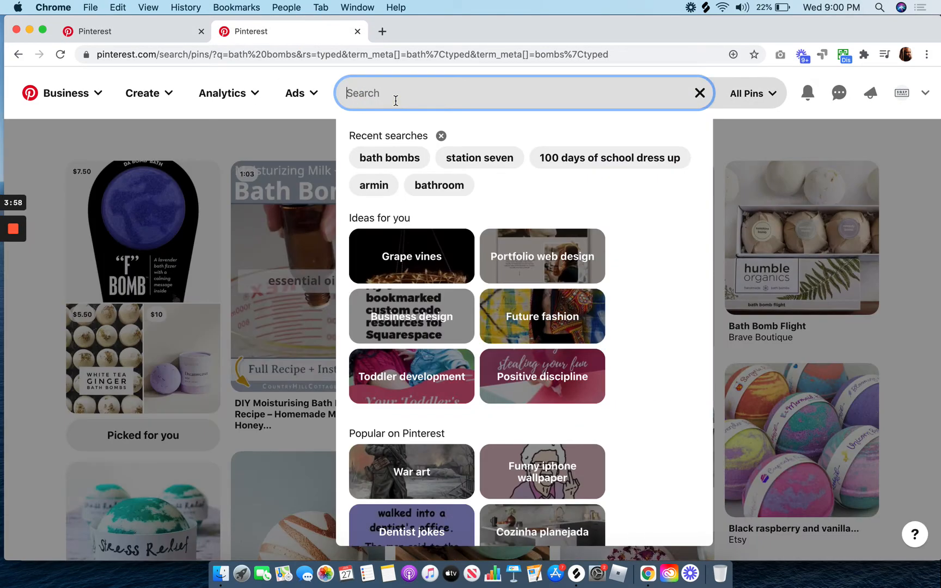
text(bath bom)
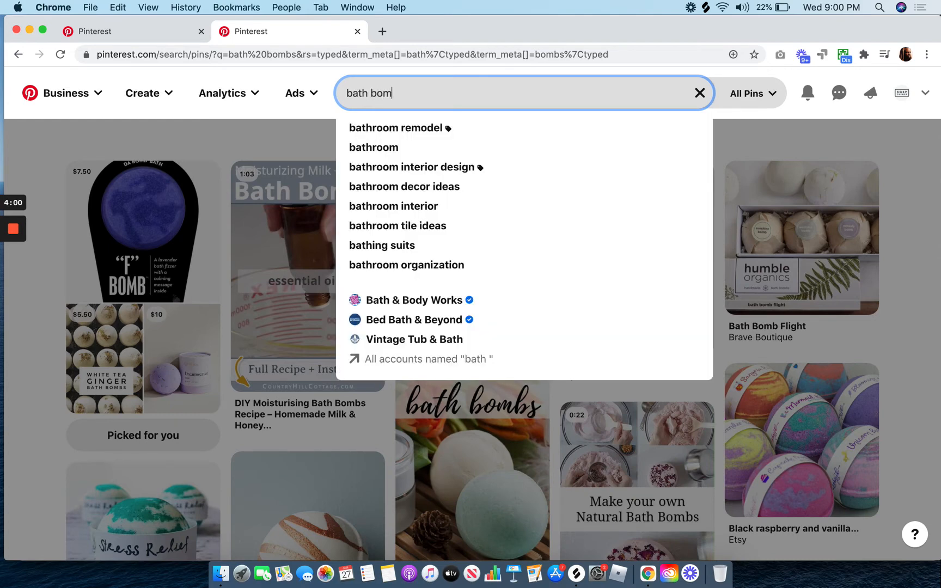
text(bs)
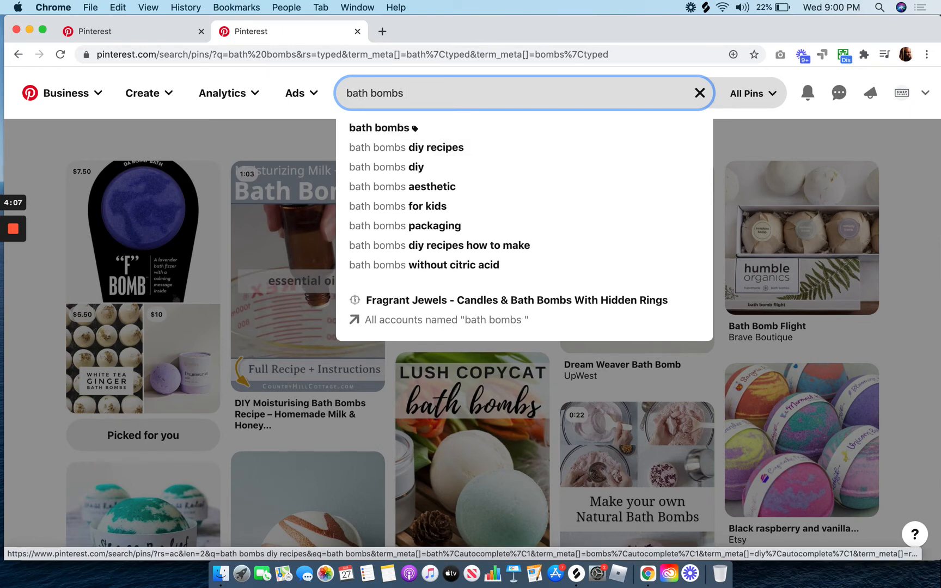
text( diy)
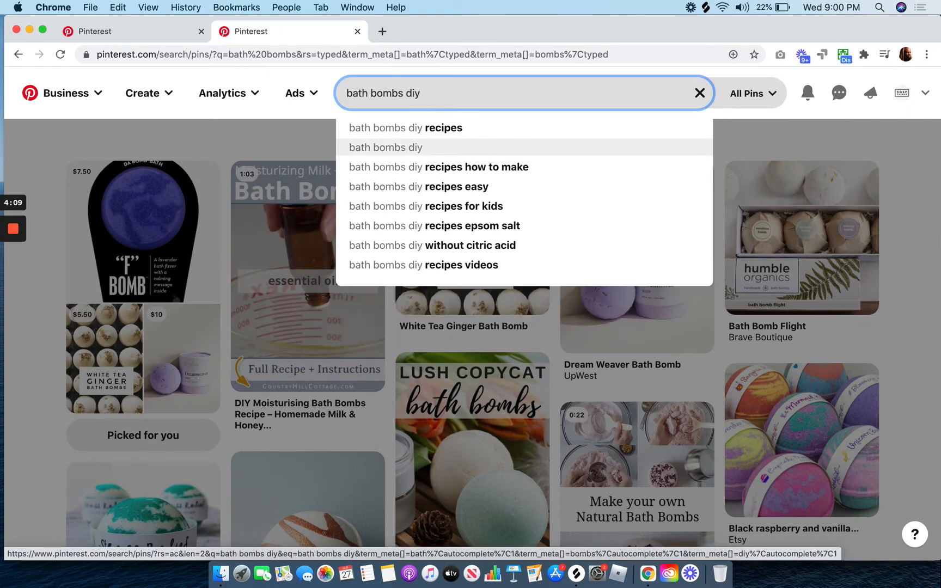
key(super+a)
key(super+x)
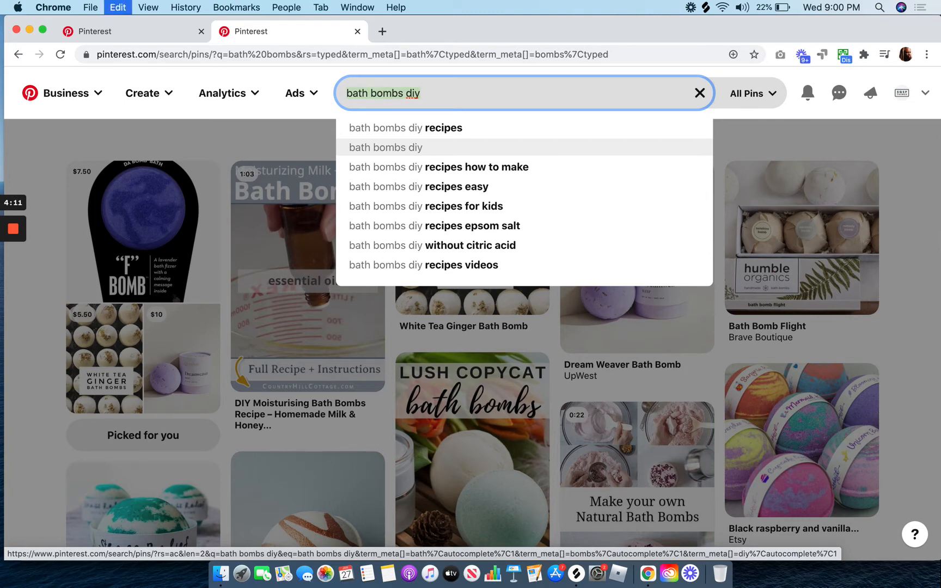
Step: Add "bath bombs diy" and "bath bombs diy recipies" as separate lines in the ad group's keywords
click(158, 31)
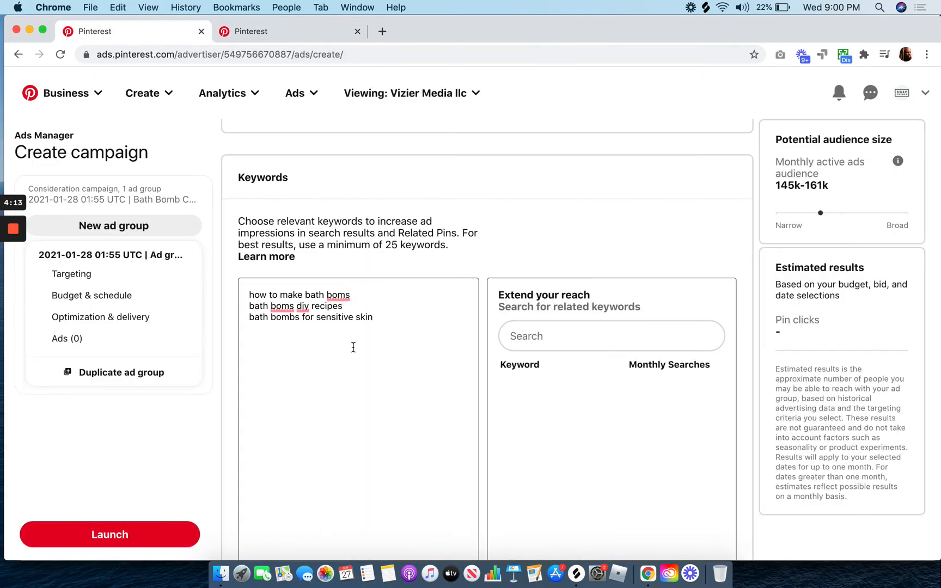
key(Return)
key(super+v)
key(Return)
key(super+v)
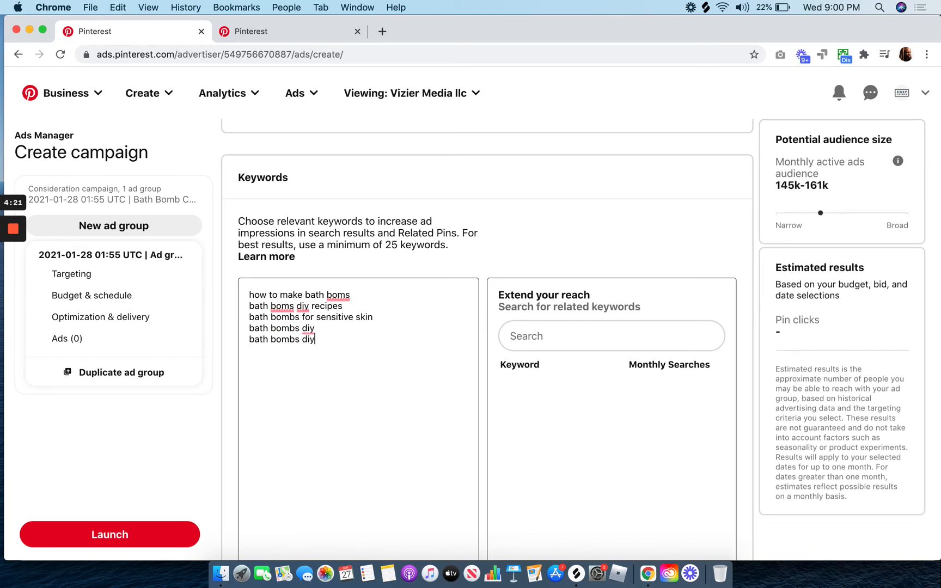
text(recipies)
Step: In the Pinterest pin search for "bath bombs", choose the suggestion "bath bombs aesthetic" and cut it from the search text
click(266, 33)
click(401, 96)
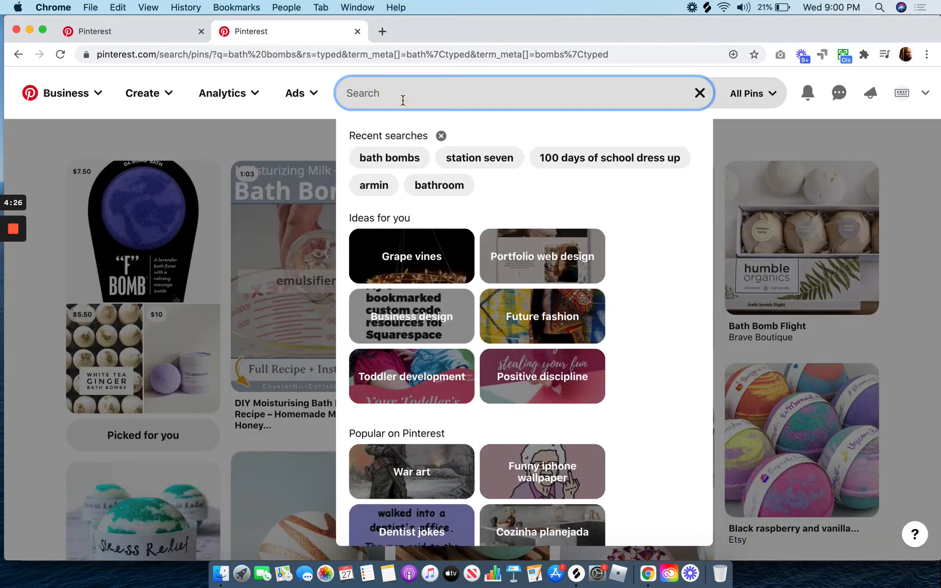
text(bath bom)
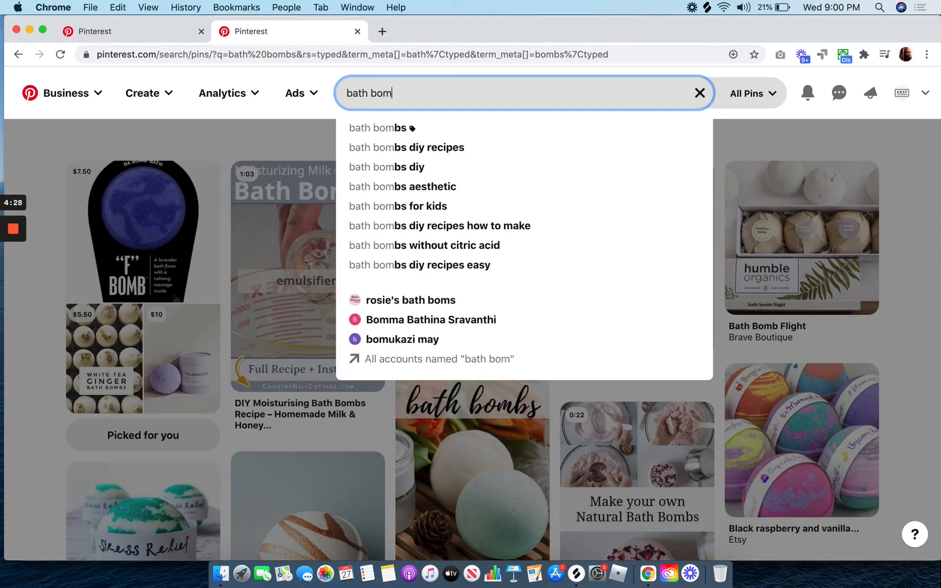
text(bs)
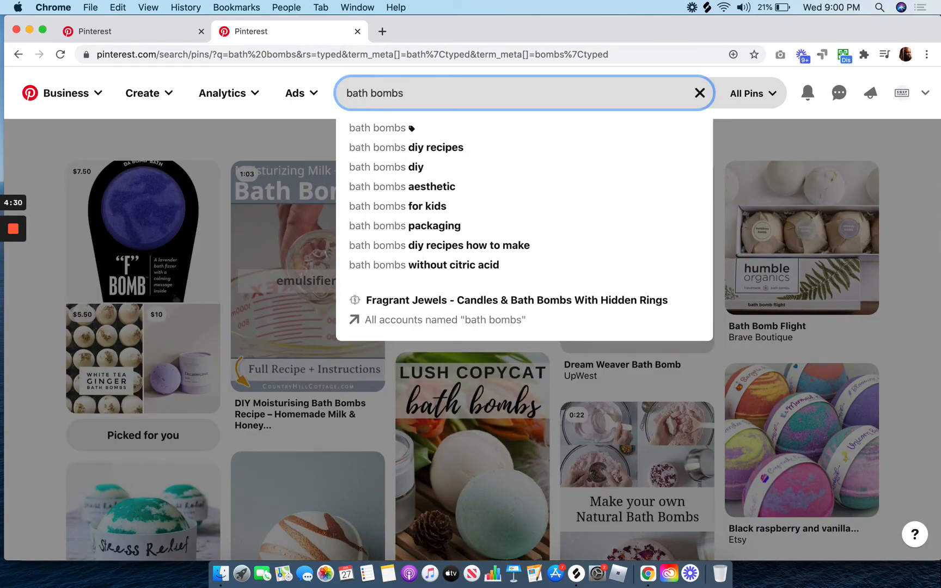
key(Down)
key(Down)
key(Down)
key(Down)
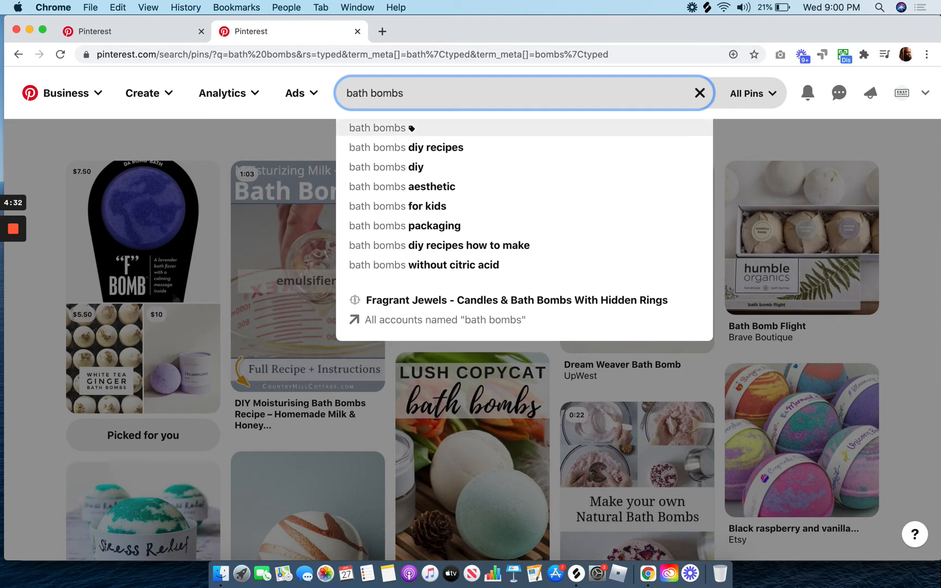
key(super+a)
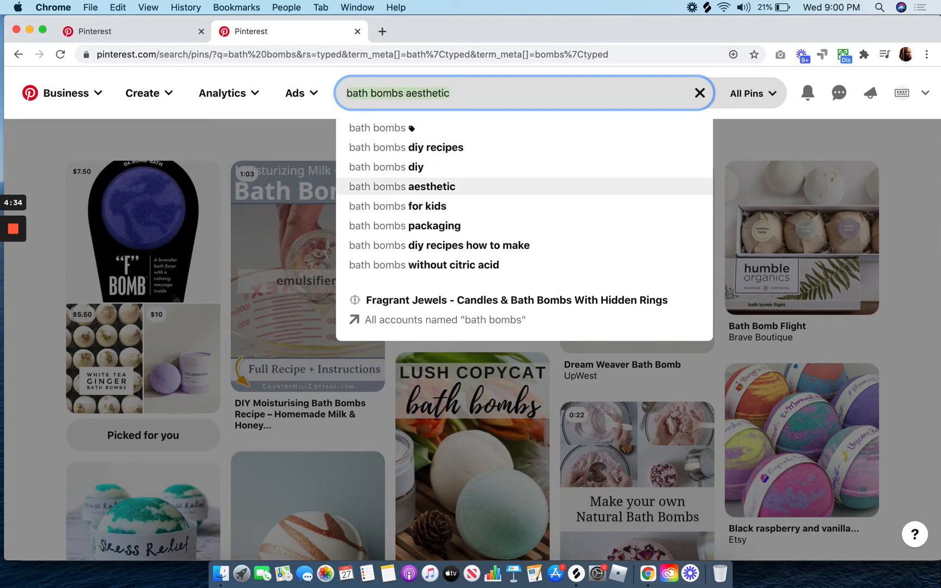
key(super+x)
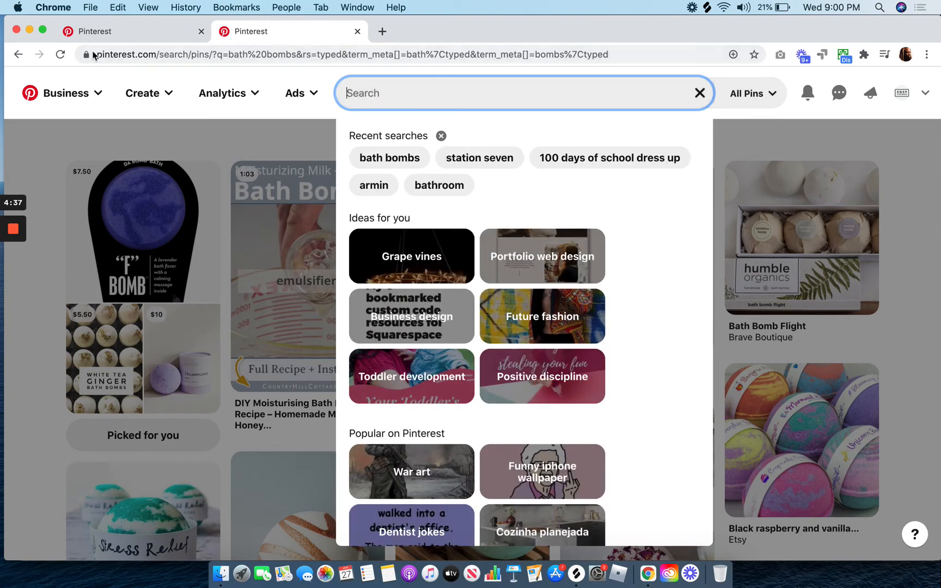
Step: Add "bath bombs aesthetic" and "bath bombs for kids" as separate lines in the ad group's keywords
click(114, 38)
key(Return)
key(super+v)
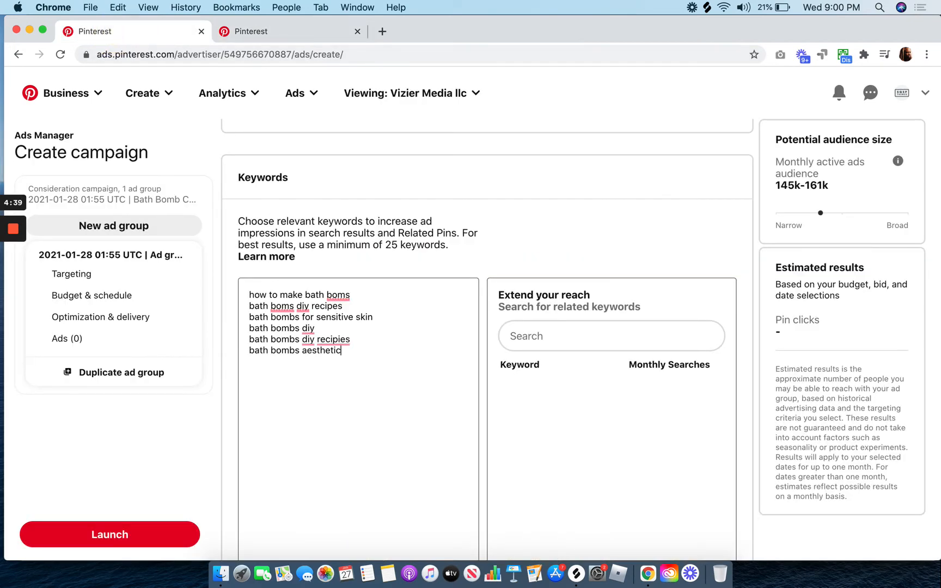
key(super+v)
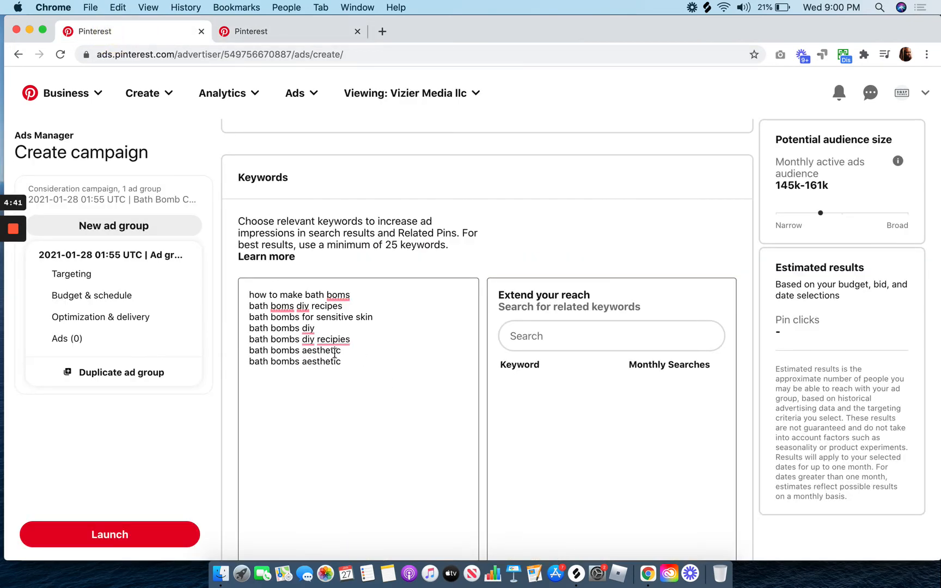
double_click(320, 362)
text(for kids)
key(Return)
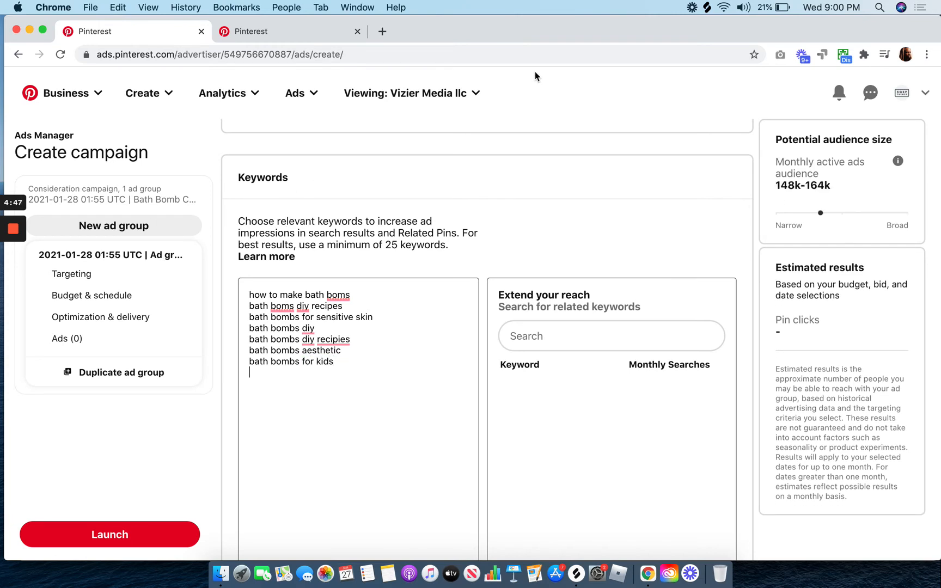
Step: Look up "bath bombs pack" in the pin search and transfer the suggestion "bath bombs packaging" to the ad group's keywords
click(296, 30)
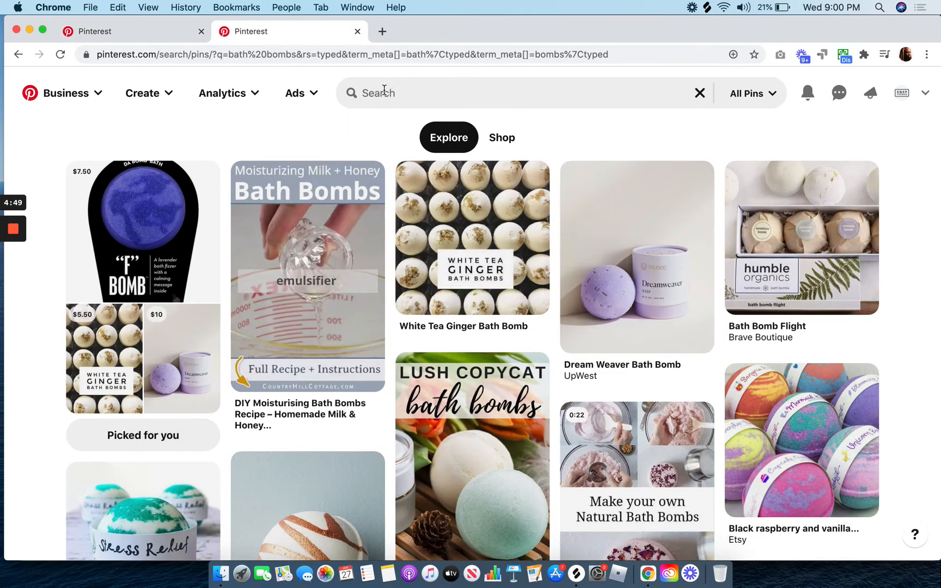
click(383, 93)
text(bath )
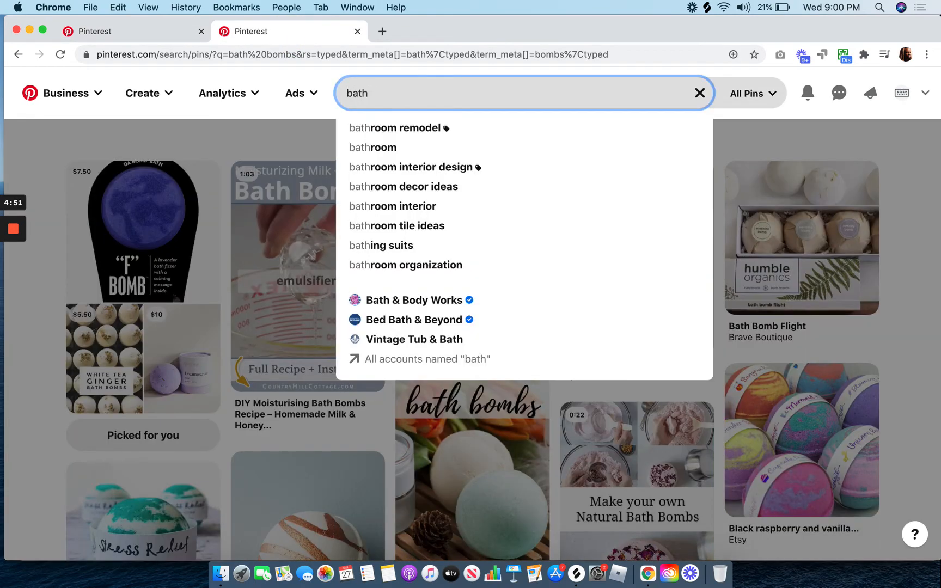
text(bombs)
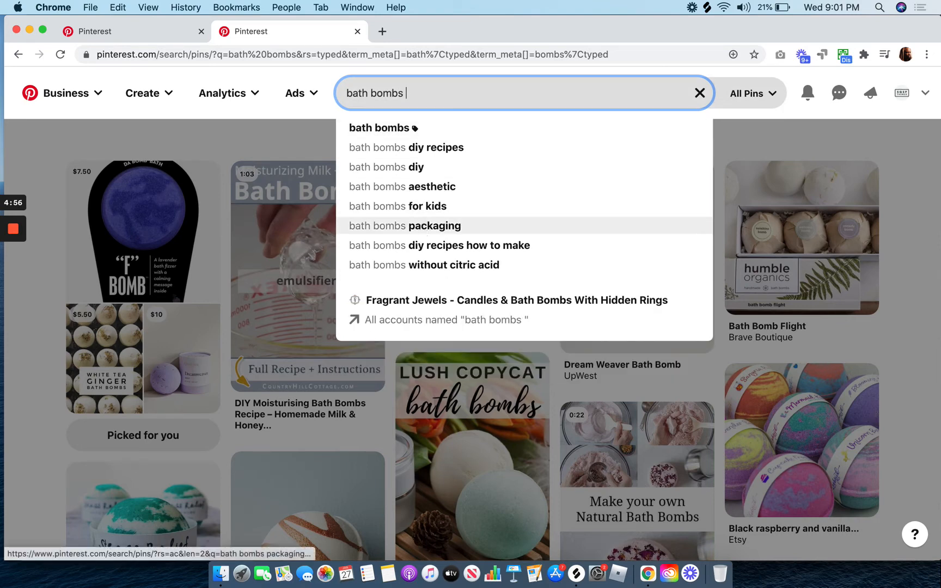
text( pack)
key(Up)
key(Up)
key(Up)
key(Up)
key(Up)
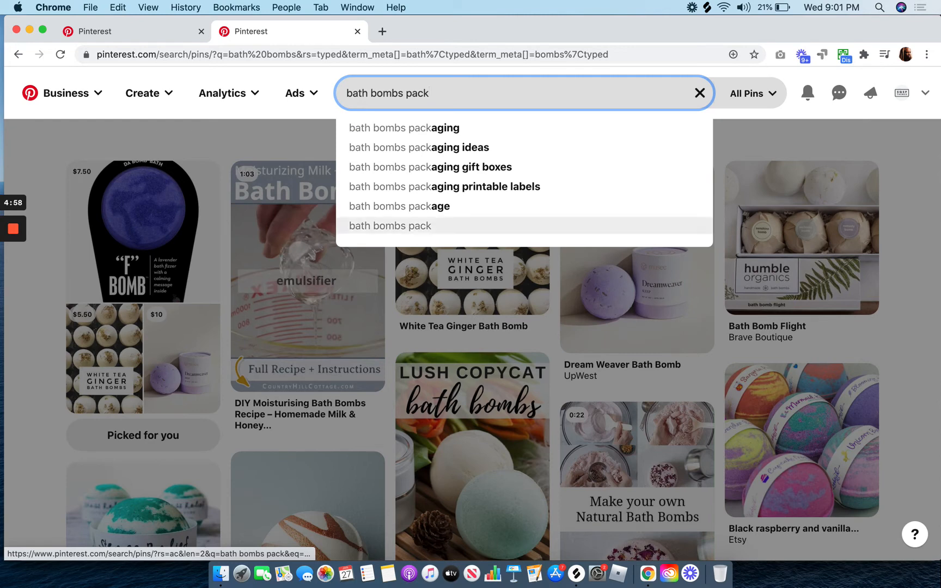
key(super+a)
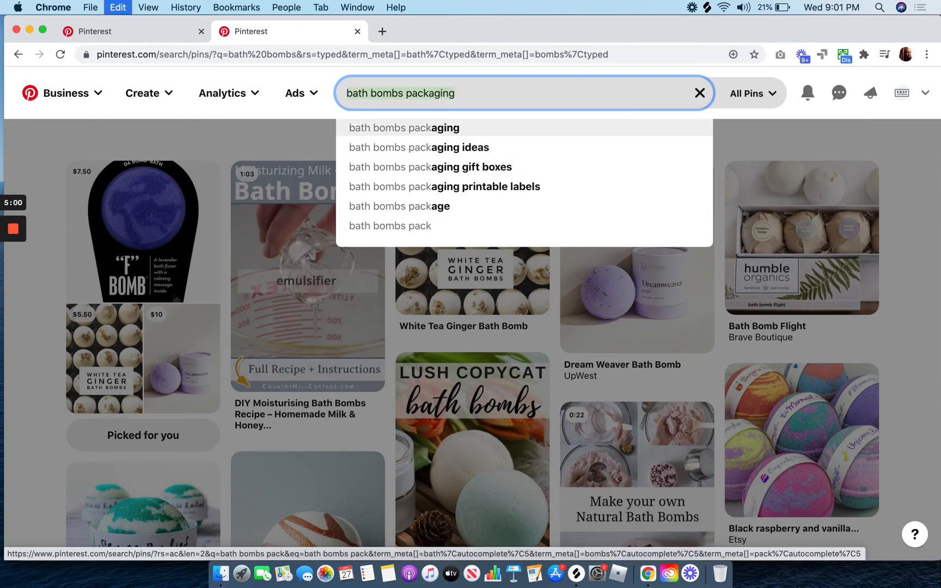
key(BackSpace)
click(157, 31)
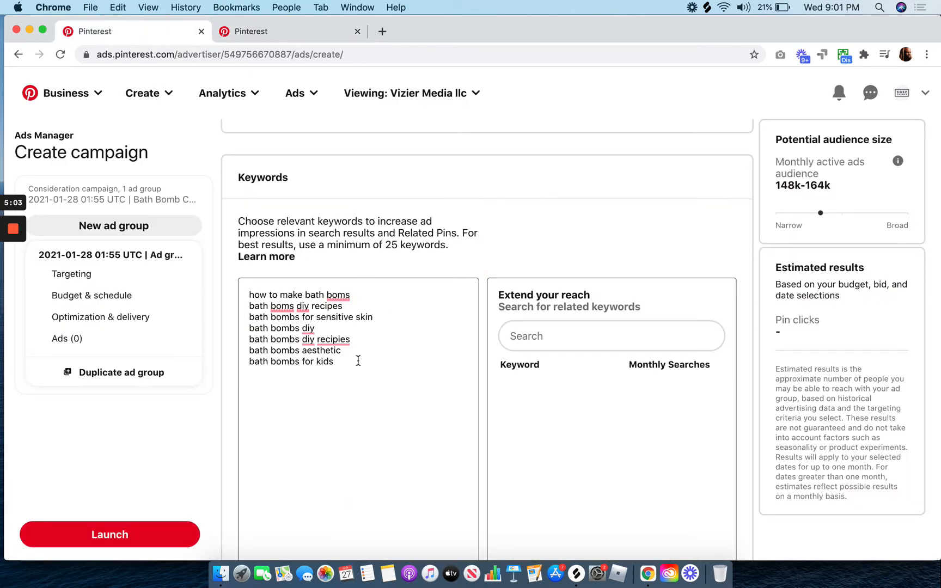
key(super+v)
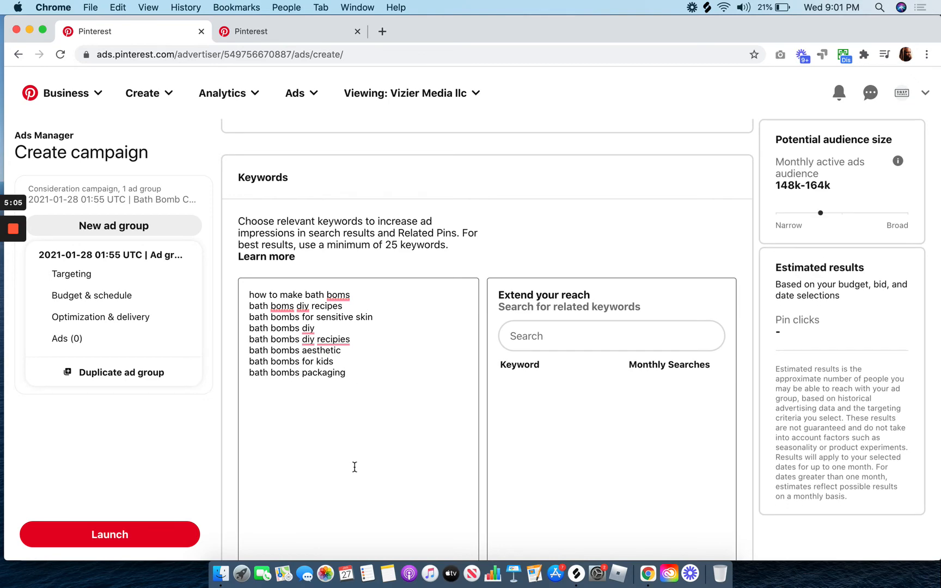
Step: Examine the pin search suggestions for "bath bombs" followed by "a", "b", "be" and "c", and clear the search text
click(251, 31)
click(393, 96)
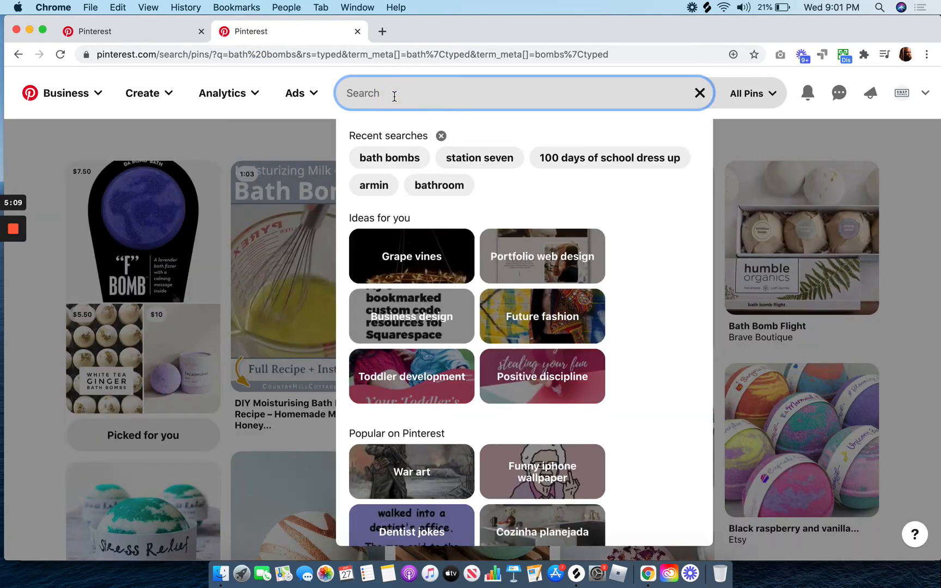
text(bath bomb)
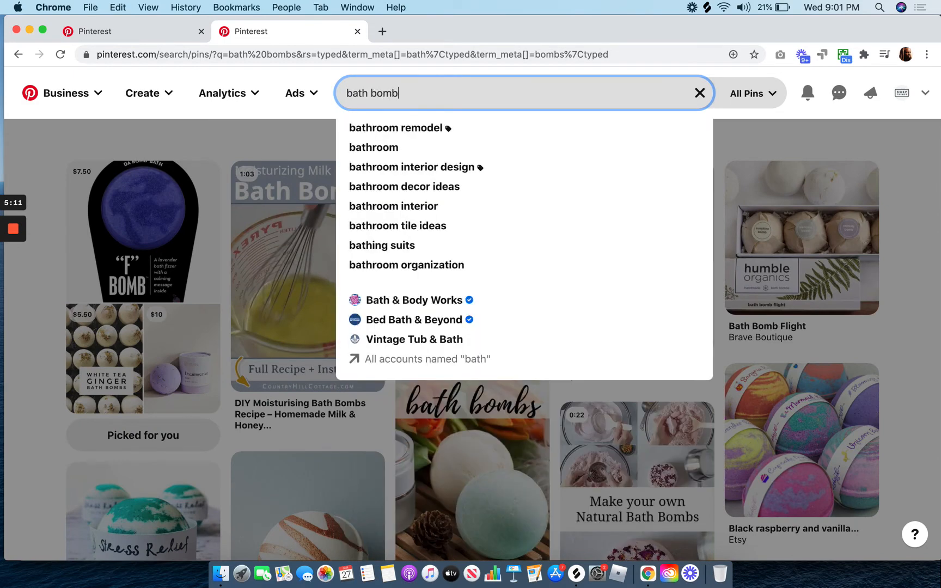
text(s a)
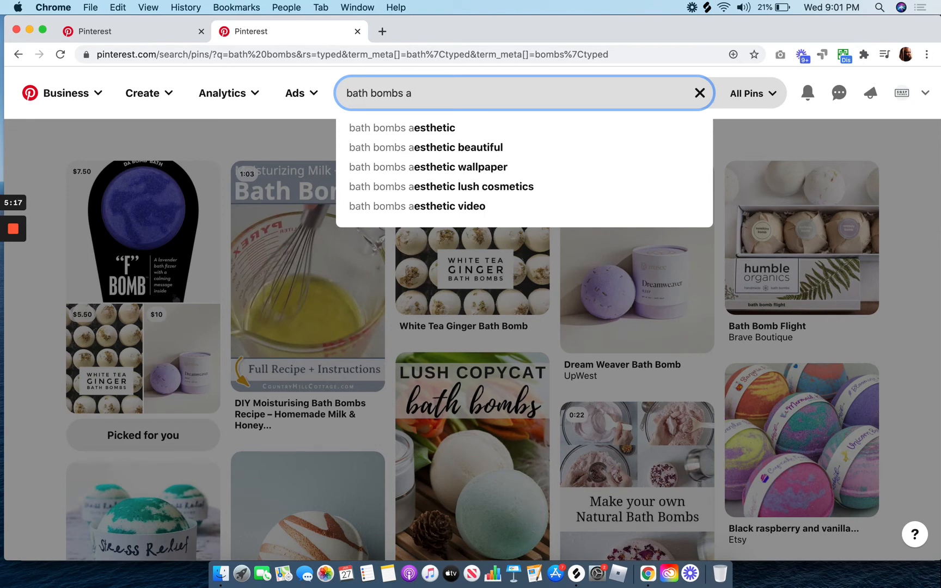
text(b)
key(BackSpace)
key(BackSpace)
text(b)
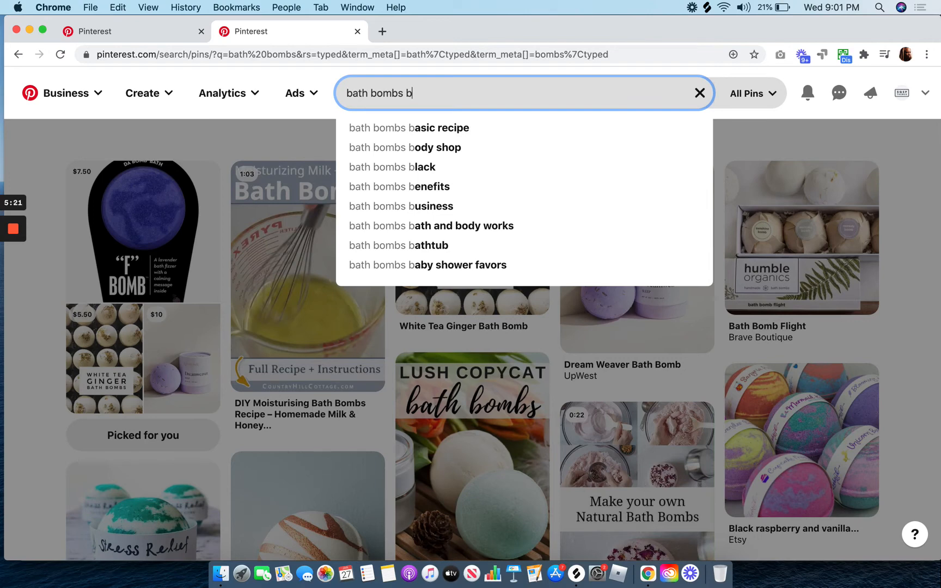
text(e)
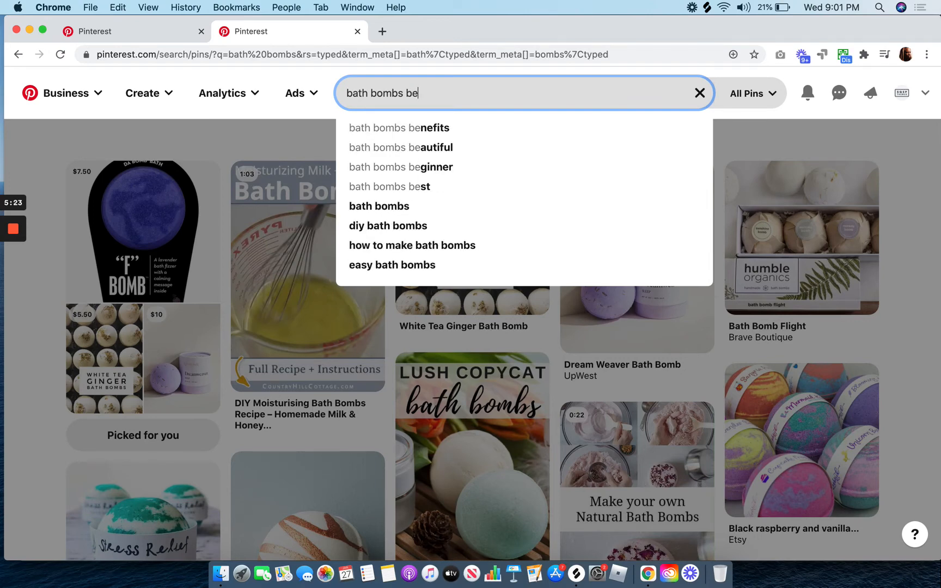
key(BackSpace)
key(BackSpace)
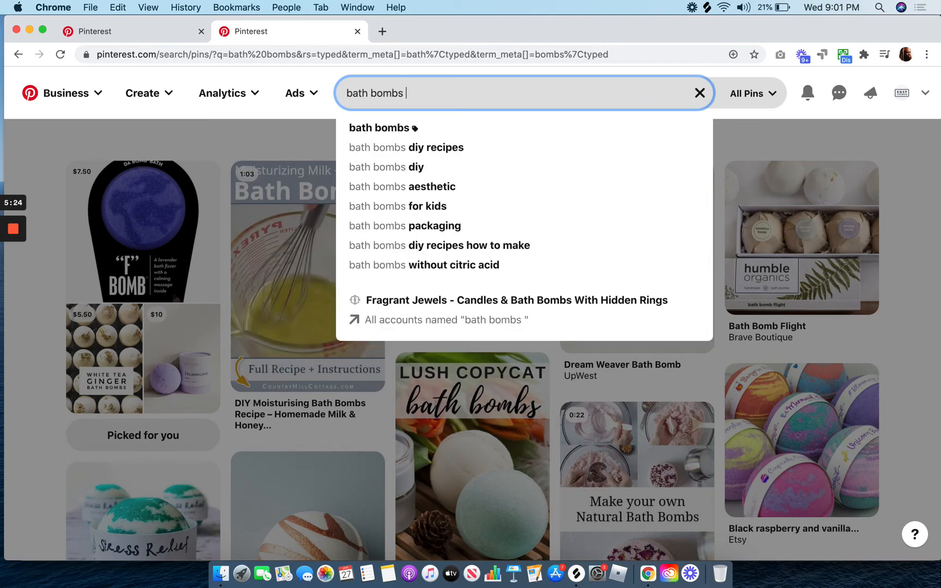
text(c)
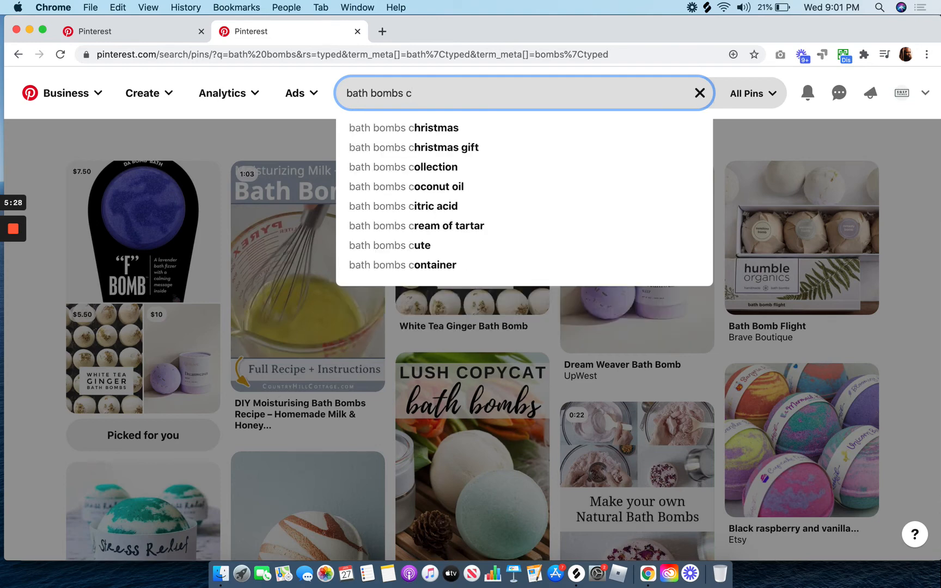
key(super+a)
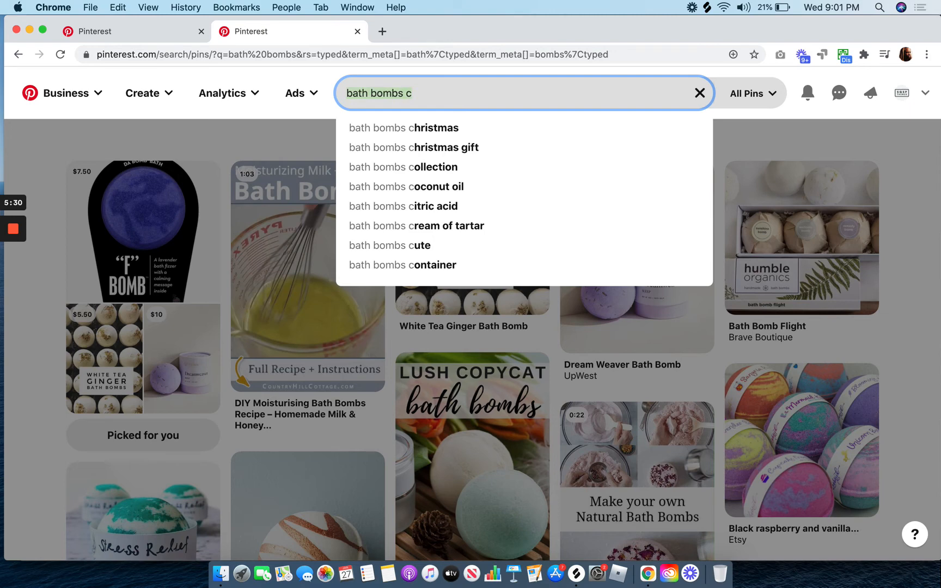
key(BackSpace)
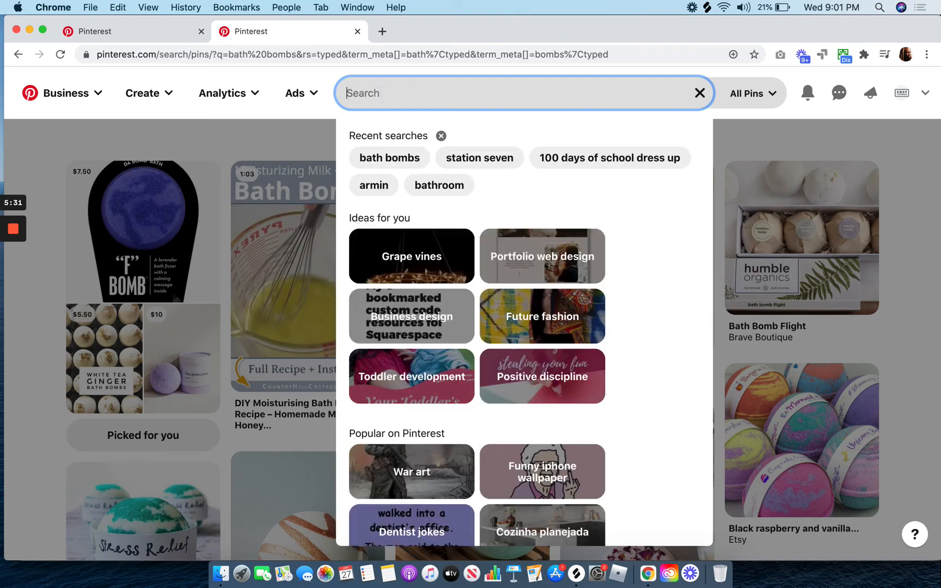
Step: Return to the campaign draft and review the ad group's keywords, match-type formatting hint, demographic targeting, placement and targeting expansion options
click(152, 30)
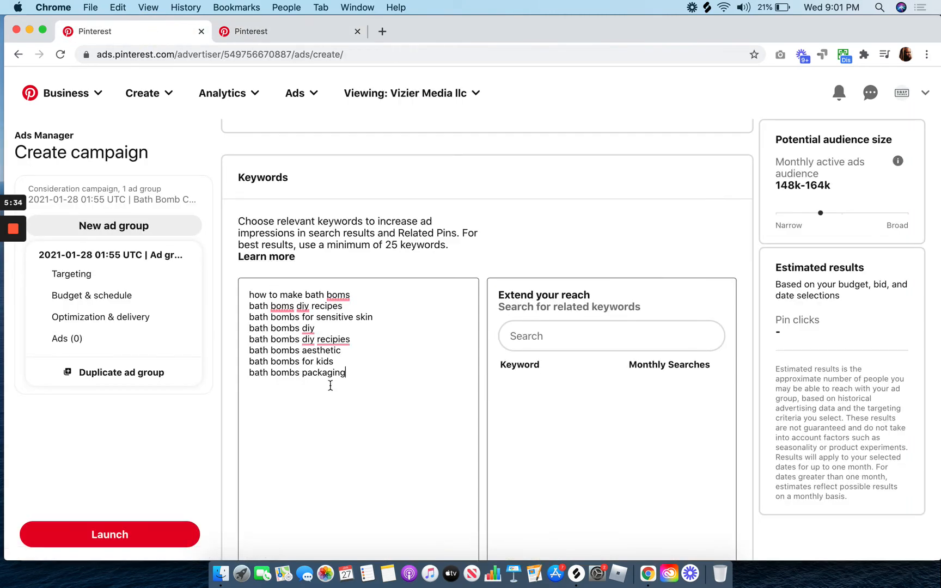
scroll(330, 385, down, 3)
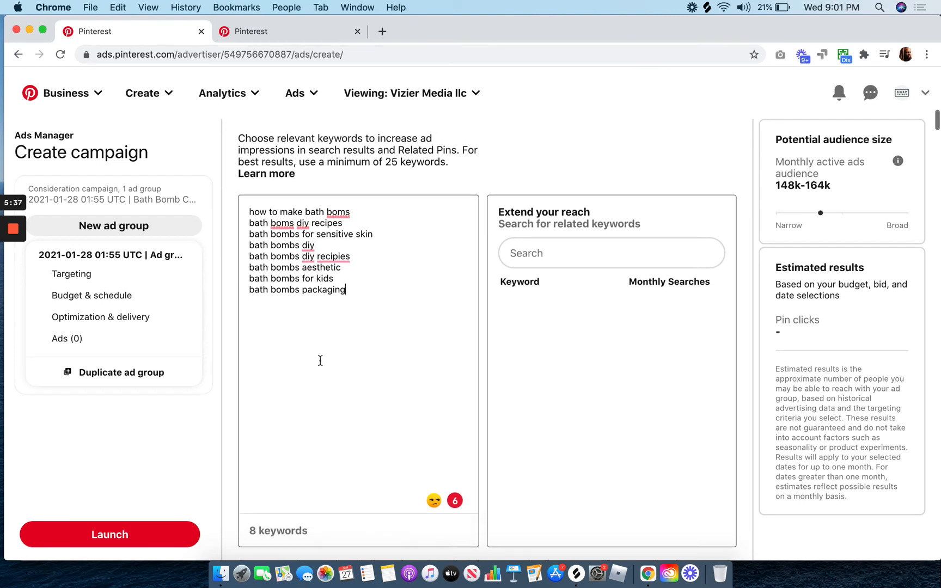
scroll(320, 360, up, 1)
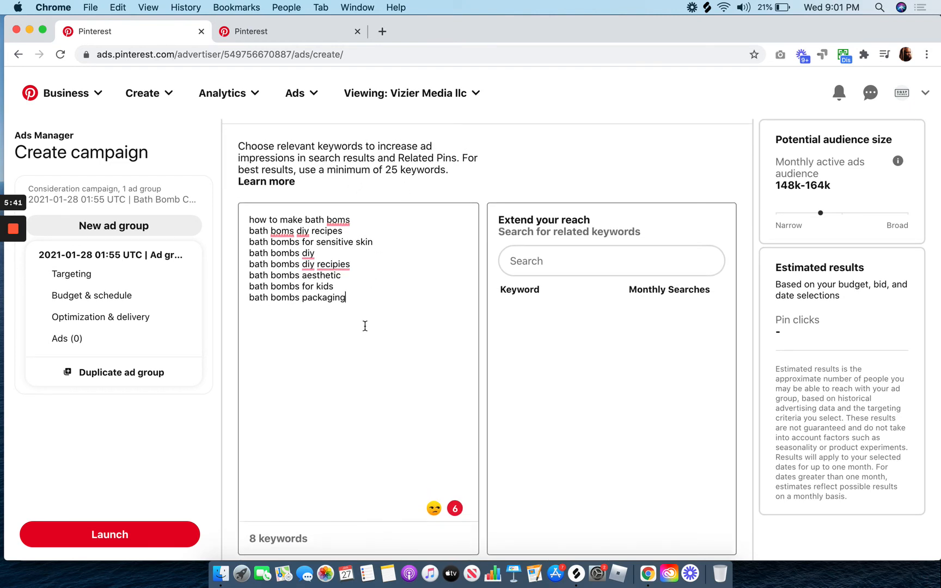
scroll(351, 339, down, 2)
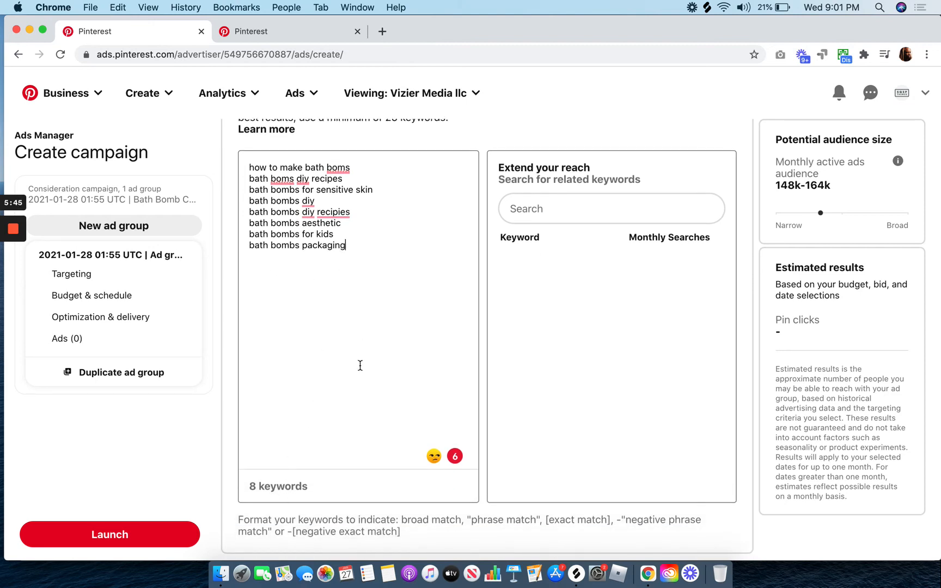
scroll(361, 368, down, 8)
scroll(360, 370, down, 6)
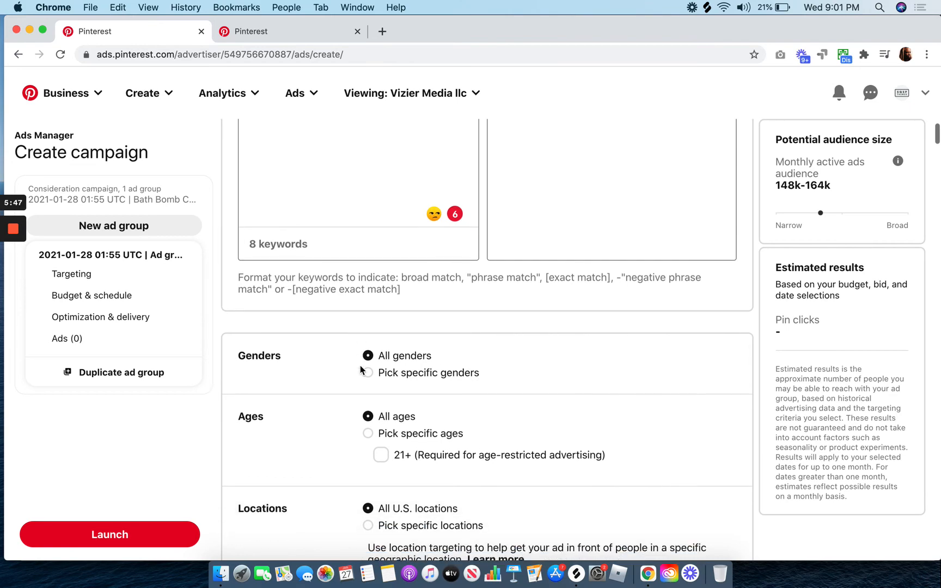
scroll(311, 432, down, 10)
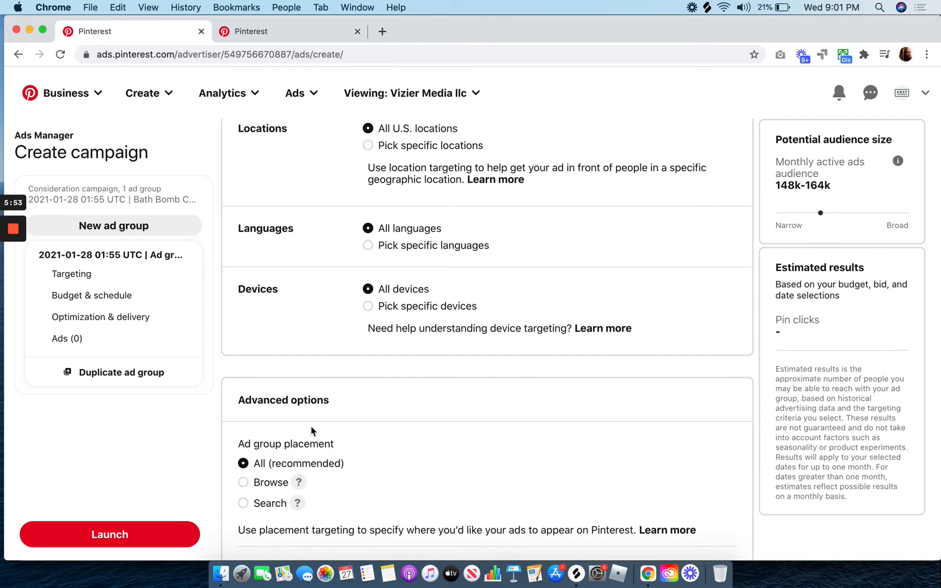
scroll(311, 427, down, 7)
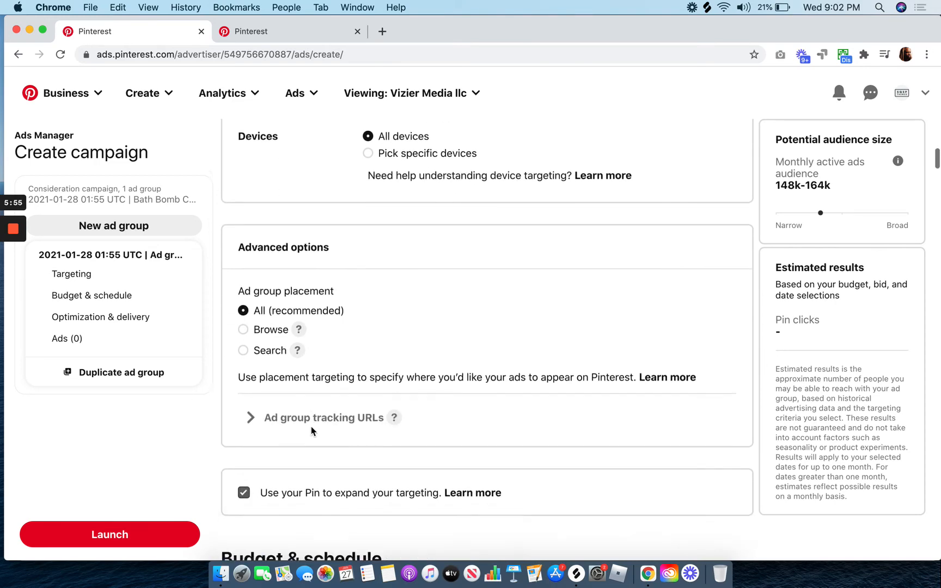
scroll(311, 427, down, 3)
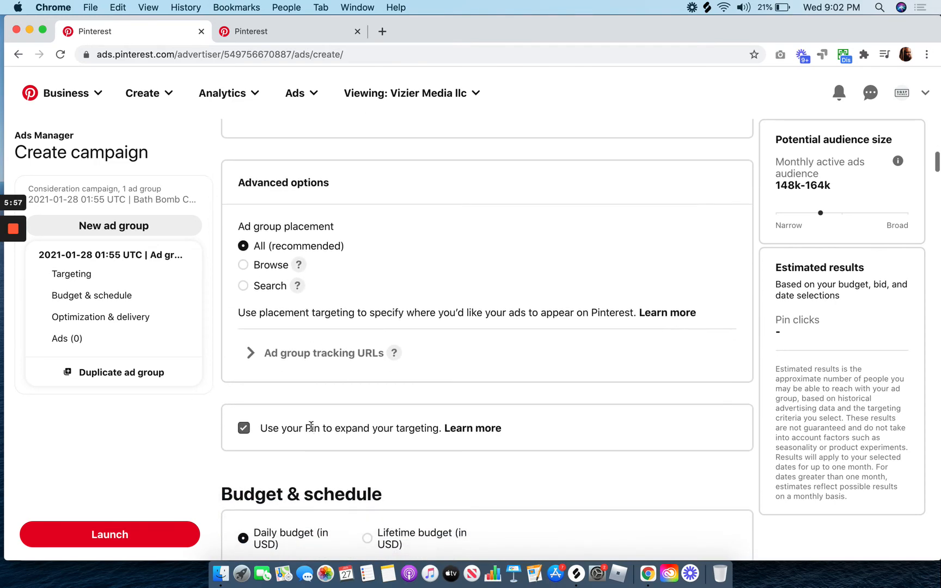
scroll(311, 431, down, 1)
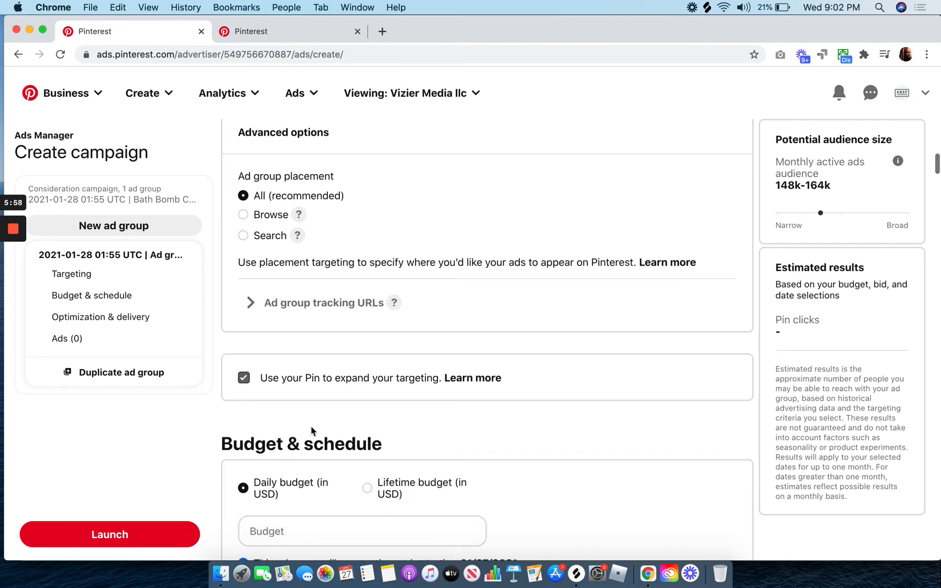
Step: Set the ad group's daily budget to 50 USD
scroll(311, 431, down, 8)
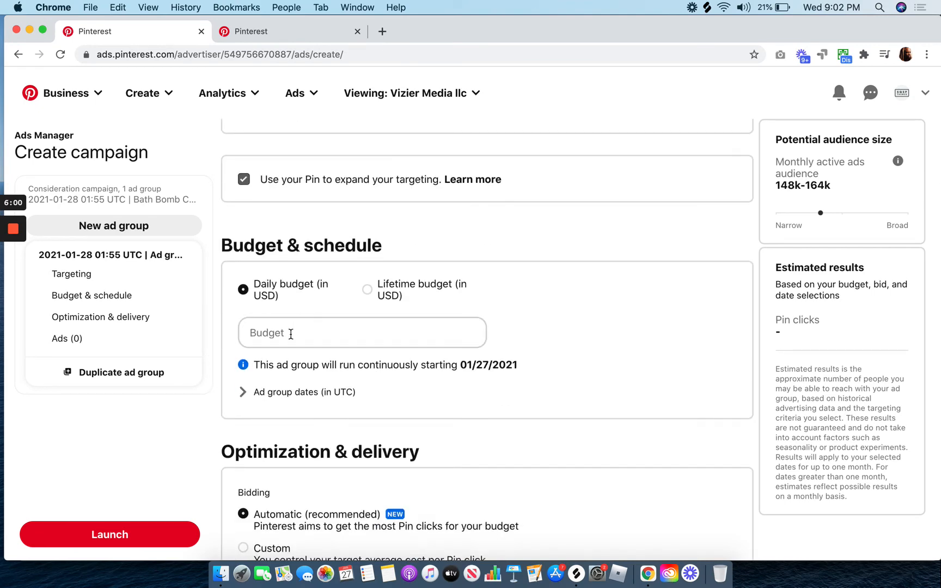
click(291, 333)
text(50)
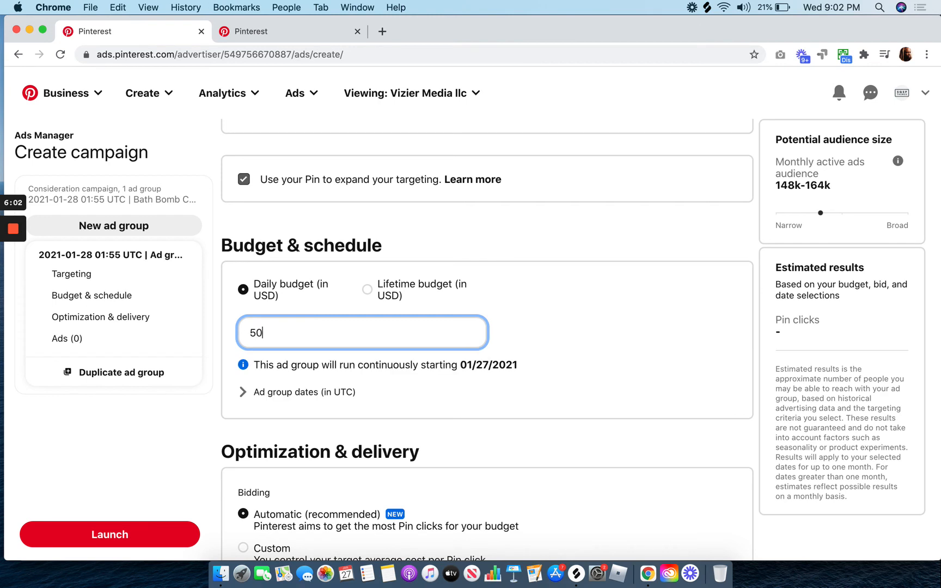
click(620, 364)
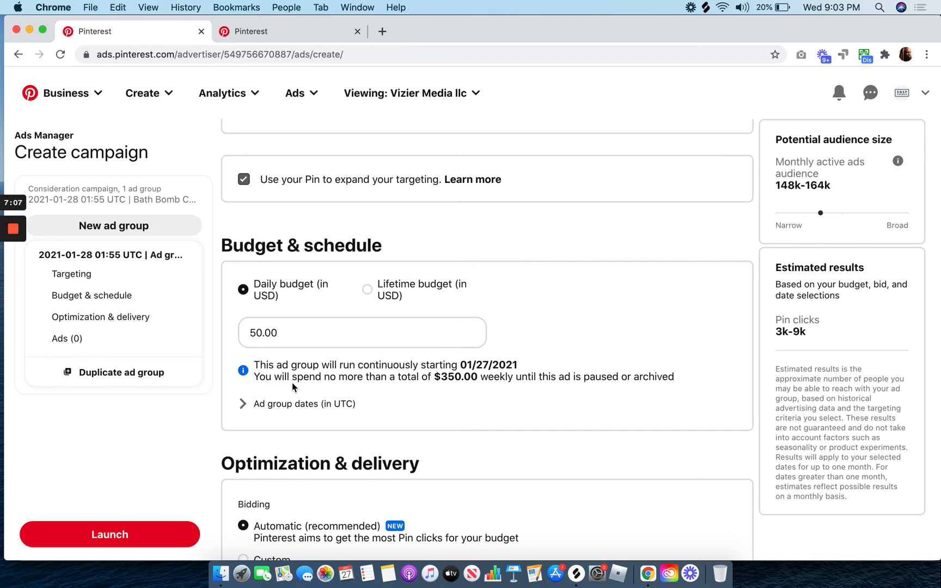
Step: Examine the ad group's bidding options and eligible Pins, and recheck its keywords, audience targeting and budget settings
scroll(423, 421, down, 5)
scroll(323, 456, down, 4)
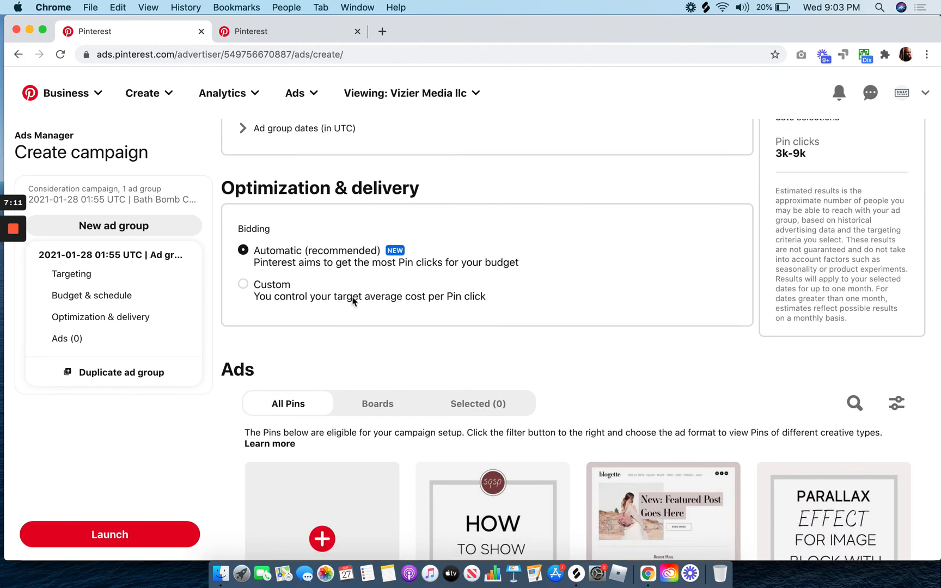
scroll(344, 308, down, 2)
scroll(344, 310, down, 3)
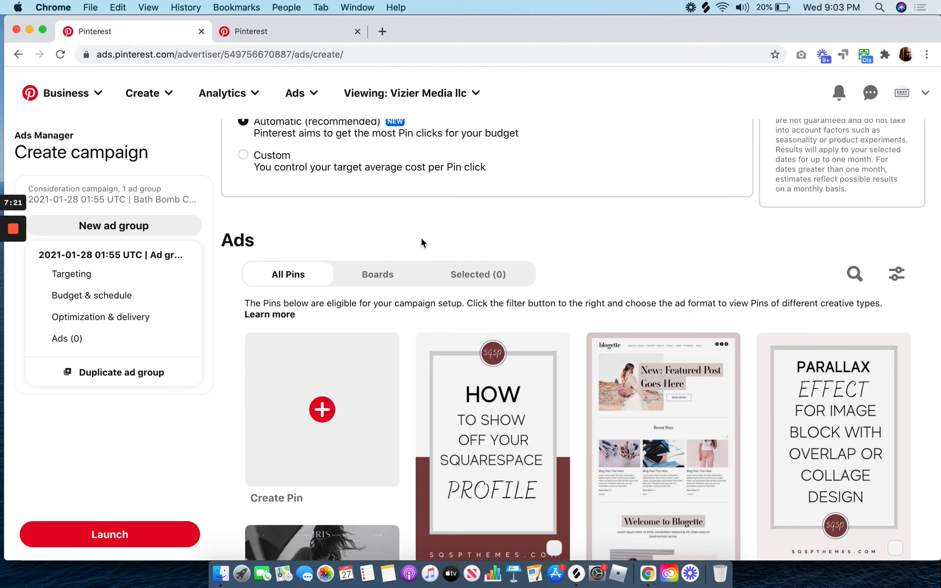
scroll(422, 243, up, 5)
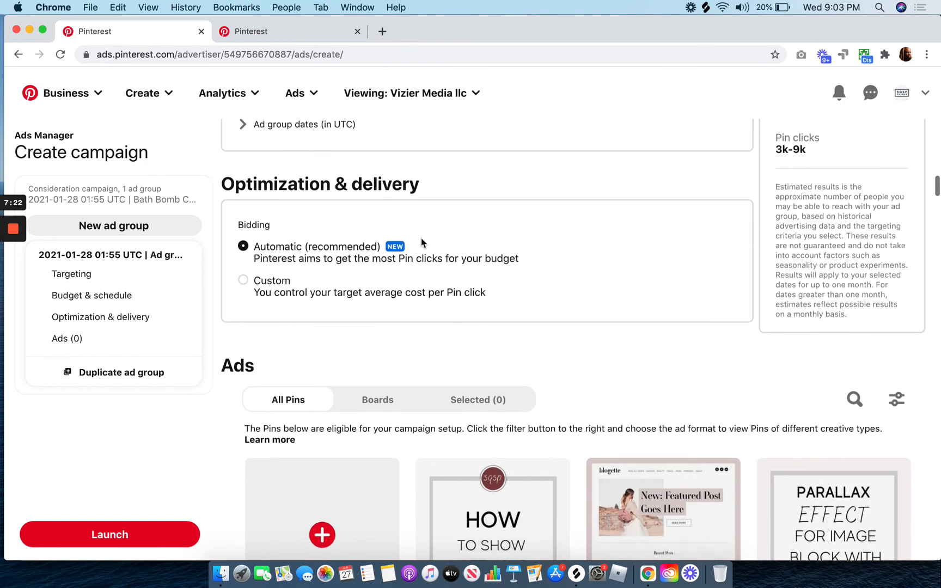
scroll(421, 242, up, 12)
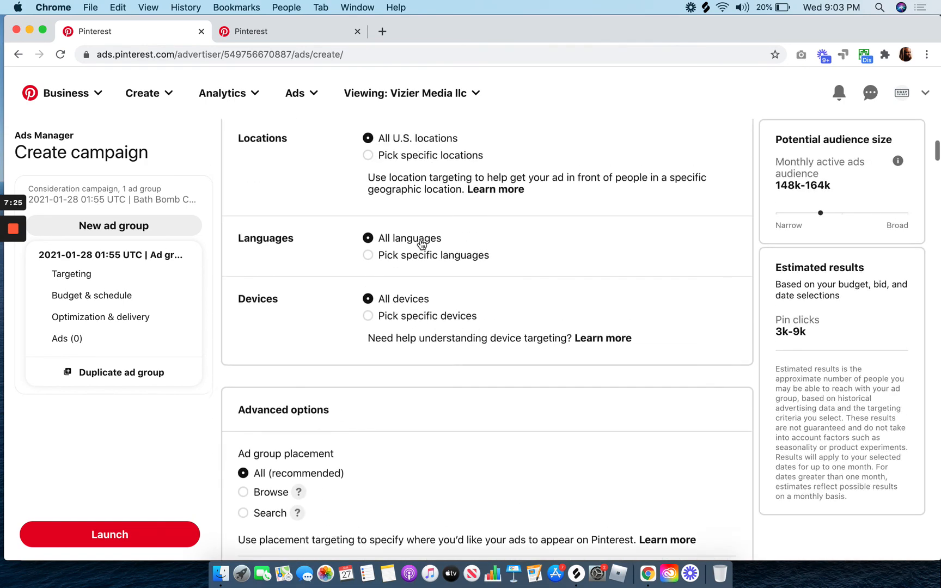
scroll(422, 242, up, 15)
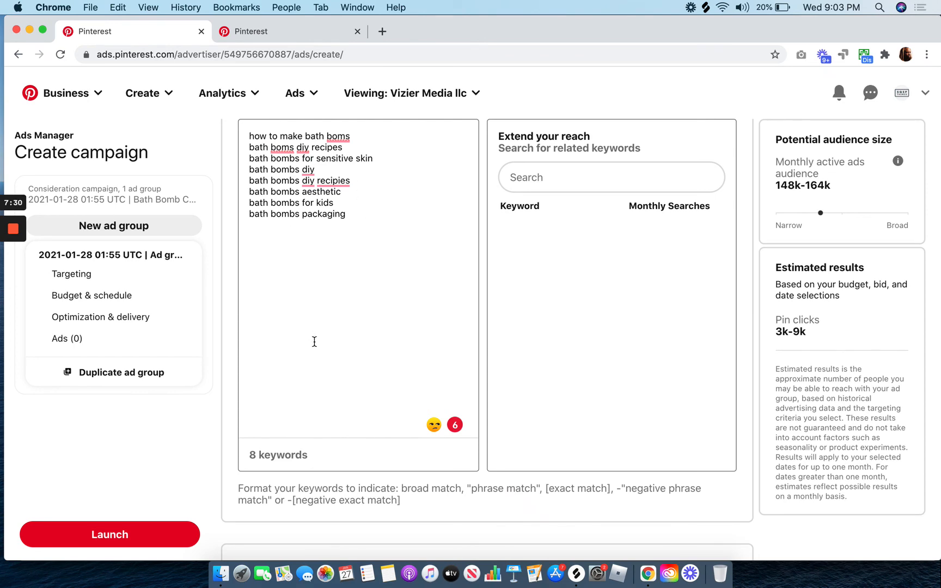
scroll(231, 424, down, 8)
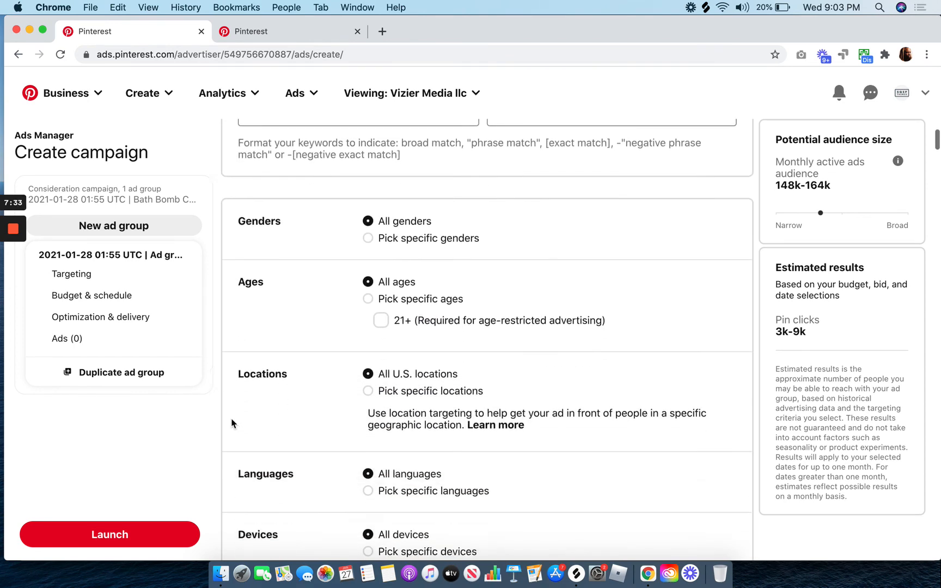
scroll(231, 423, down, 15)
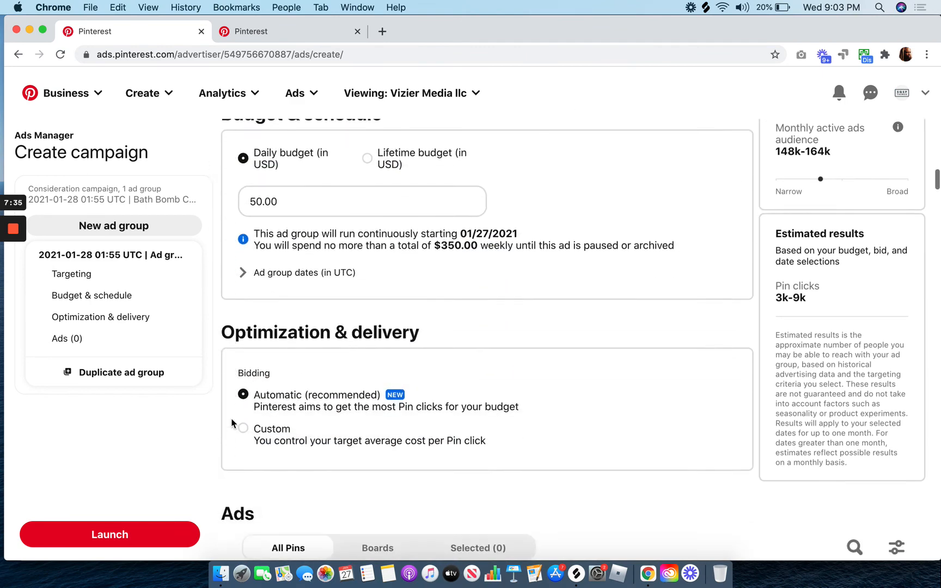
scroll(232, 423, down, 2)
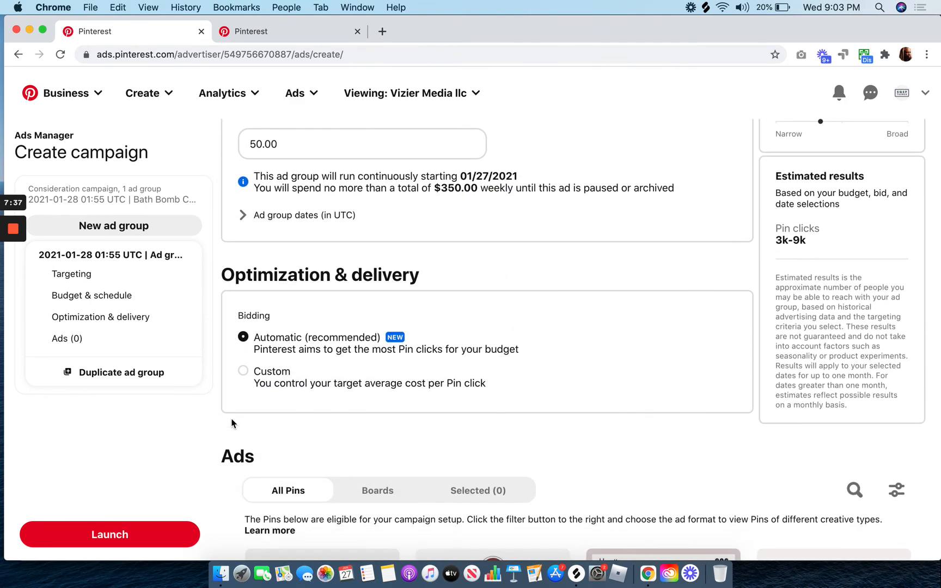
scroll(231, 423, down, 4)
scroll(231, 423, up, 8)
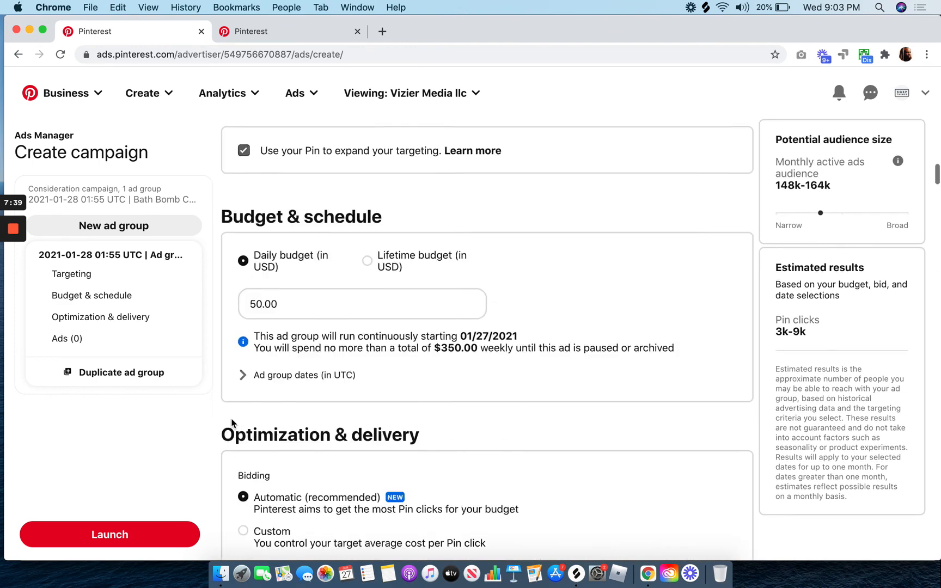
scroll(231, 423, up, 12)
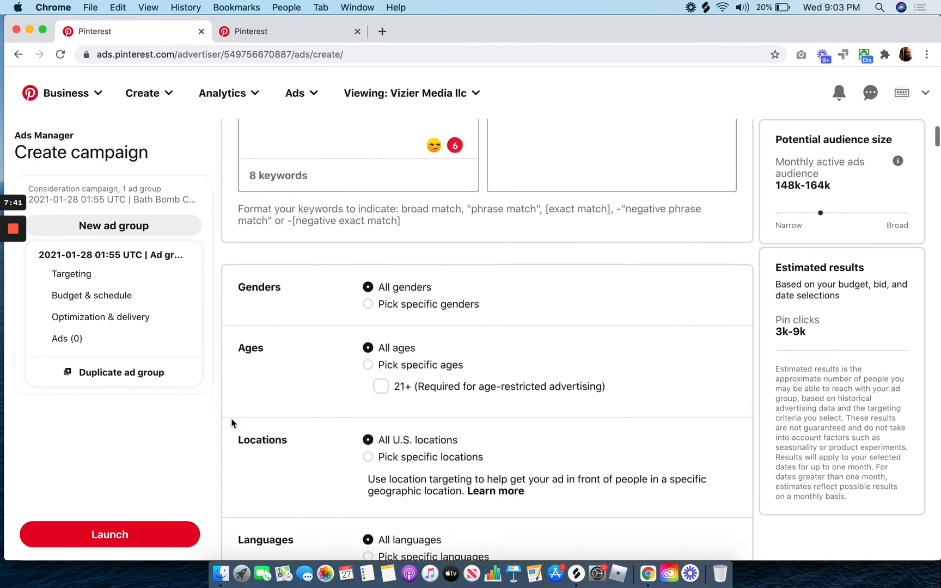
scroll(232, 423, up, 6)
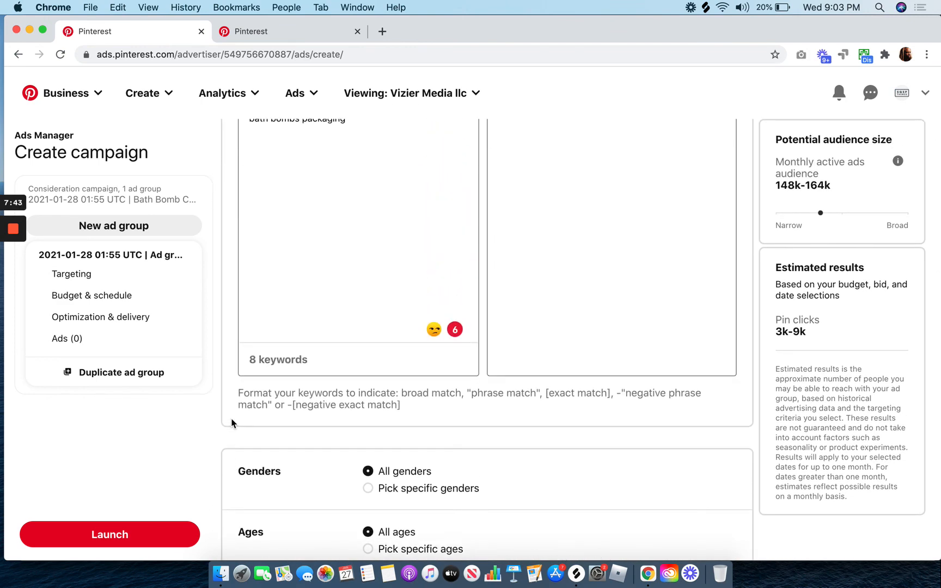